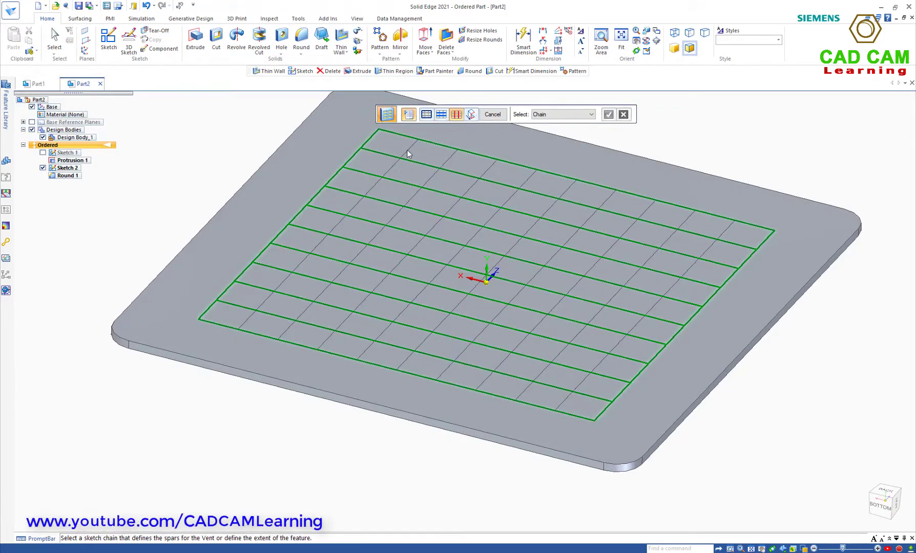
Define the vent's spars from the cross lines of the grid sketch, and finish the vent with 3 mm rib and spar depths.
{"action": "left_click_drag", "start_coordinate": [406, 150], "coordinate": [748, 236]}
{"action": "right_click", "coordinate": [590, 126]}
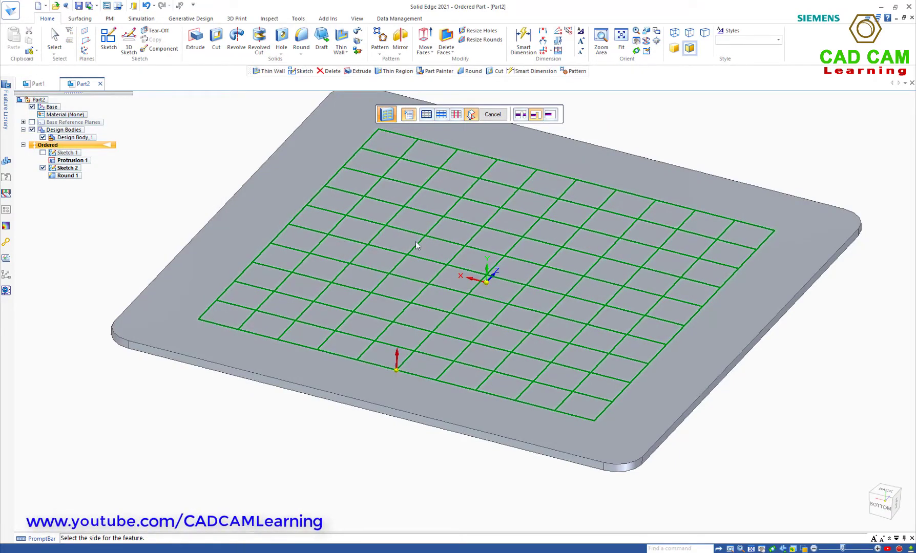
{"action": "left_click", "coordinate": [408, 114]}
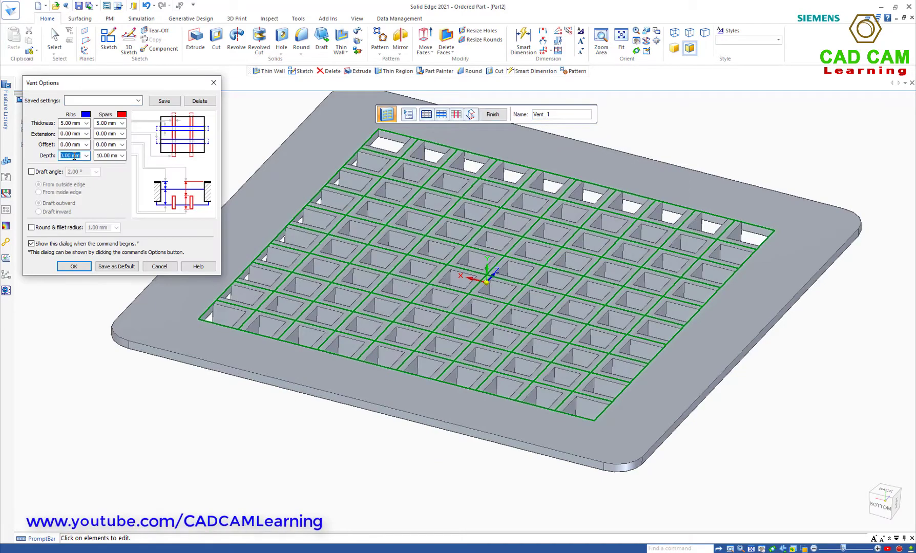
{"action": "double_click", "coordinate": [109, 155]}
{"action": "type", "text": "3"}
{"action": "left_click", "coordinate": [74, 266]}
{"action": "left_click", "coordinate": [493, 115]}
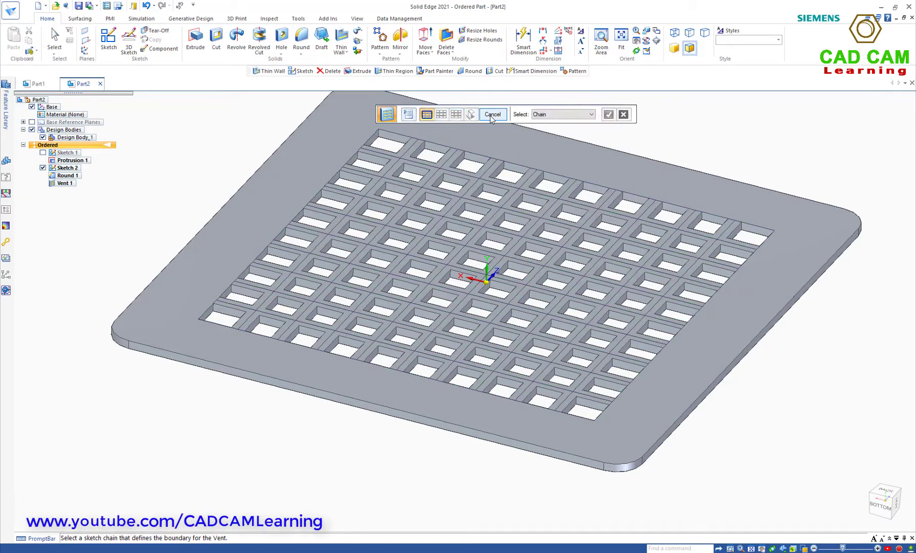
{"action": "key", "text": "Escape"}
Edit the plate's vent to set both the rib depth and the spar depth to 1.5 mm.
{"action": "left_click", "coordinate": [664, 296]}
{"action": "left_click", "coordinate": [671, 307]}
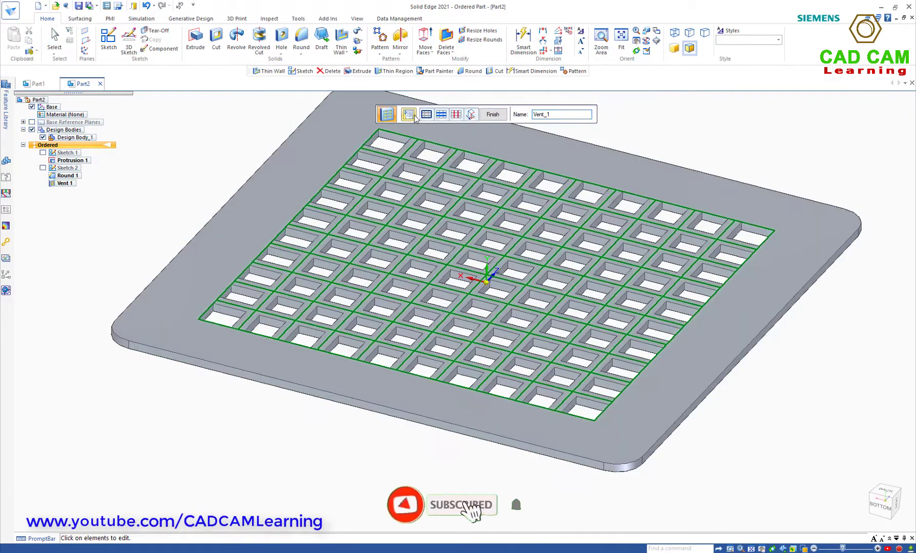
{"action": "left_click", "coordinate": [387, 114]}
{"action": "double_click", "coordinate": [108, 155]}
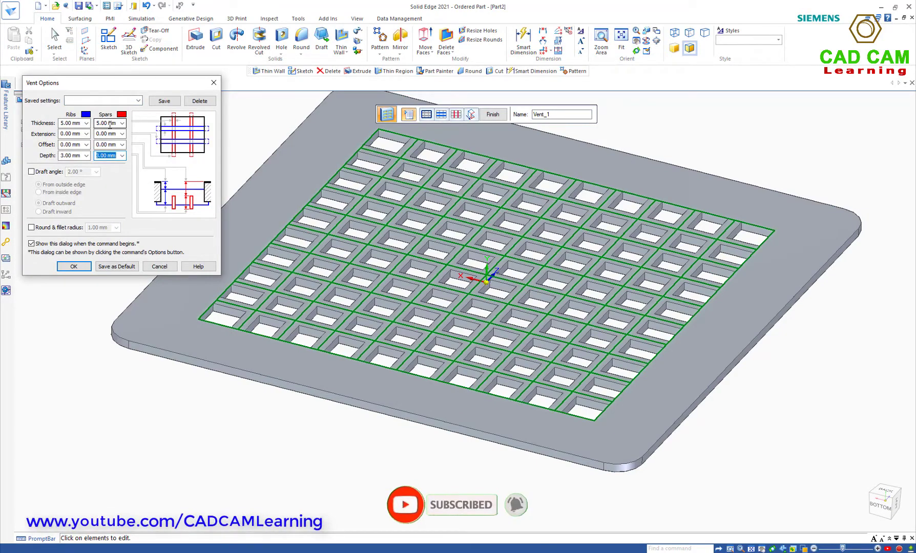
{"action": "type", "text": "1.5"}
{"action": "key", "text": "Tab"}
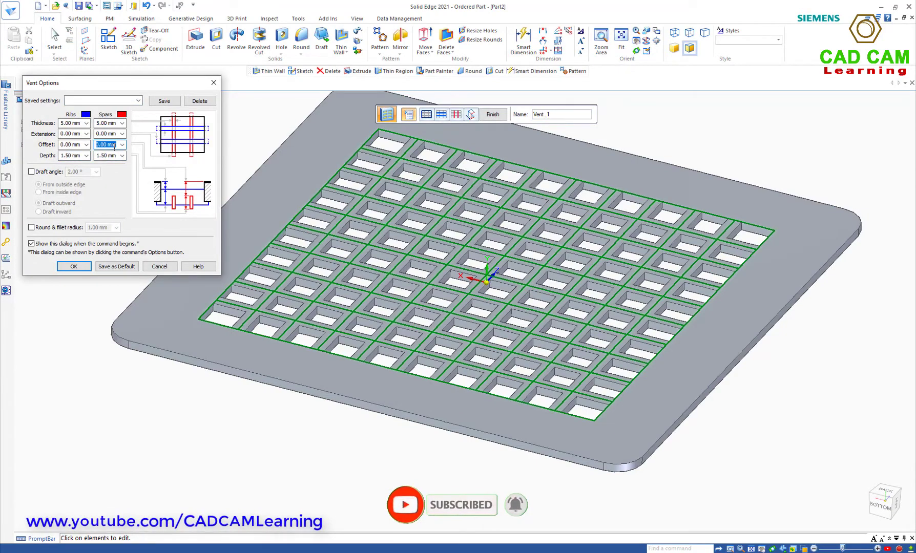
{"action": "left_click", "coordinate": [74, 266]}
{"action": "left_click", "coordinate": [493, 115]}
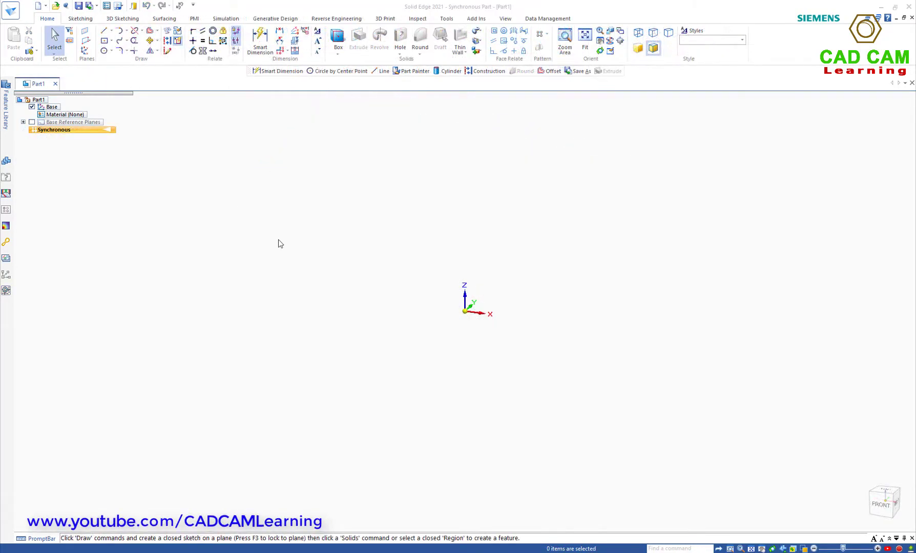
Switch the empty Part1 to ordered modelling and start a sketch on the horizontal XY base plane.
{"action": "right_click", "coordinate": [286, 253]}
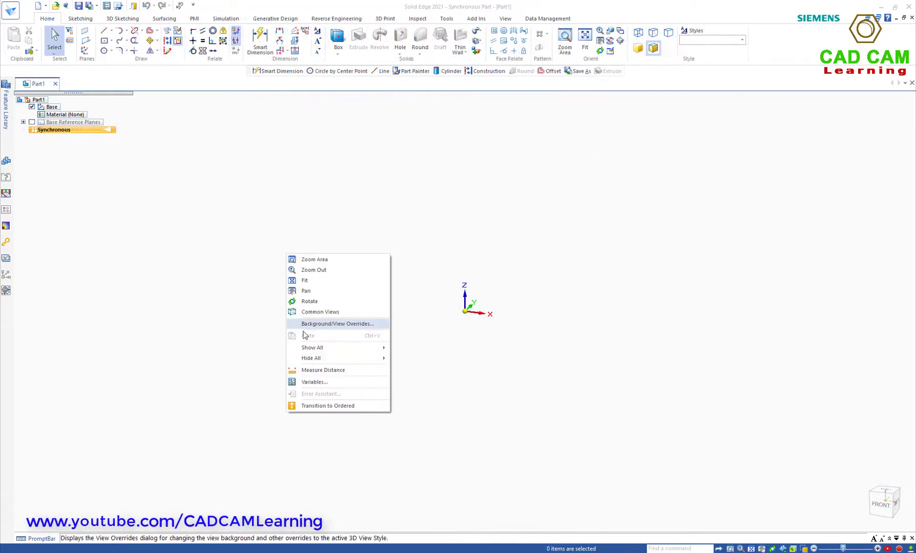
{"action": "left_click", "coordinate": [329, 409]}
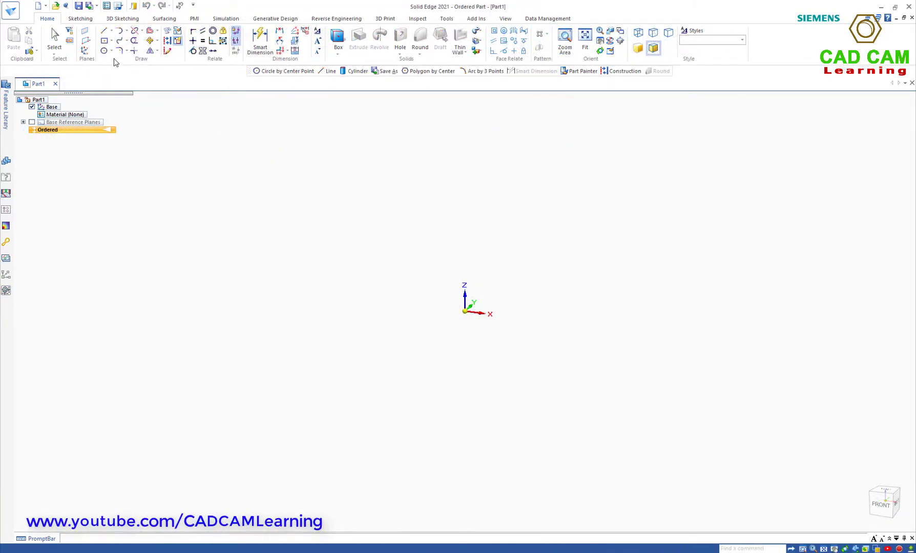
{"action": "left_click", "coordinate": [108, 41]}
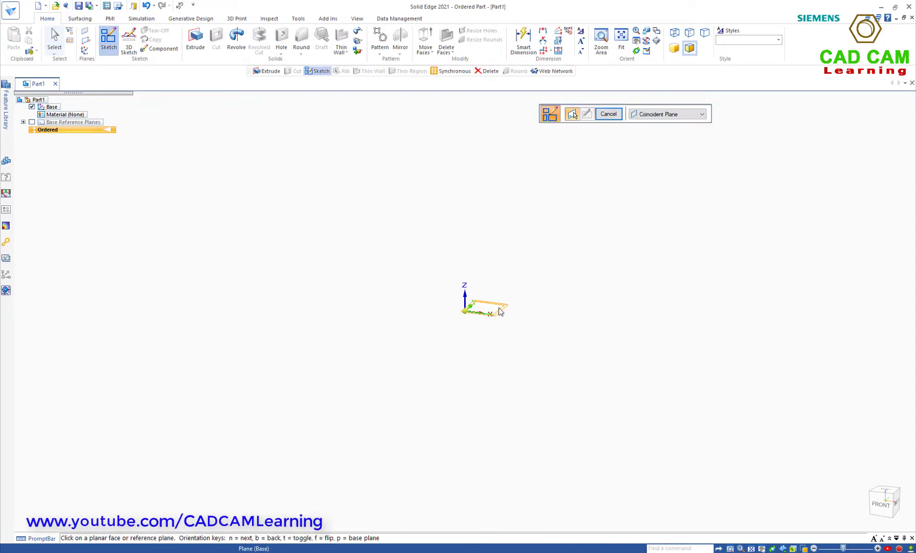
{"action": "left_click", "coordinate": [501, 312]}
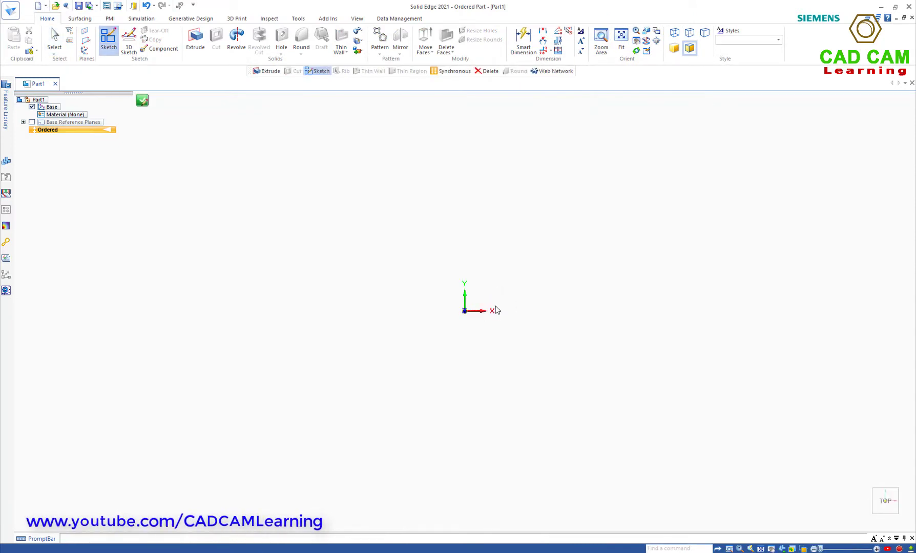
Sketch a 200 mm diameter circle centred on the origin and close the sketch.
{"action": "key", "text": "l"}
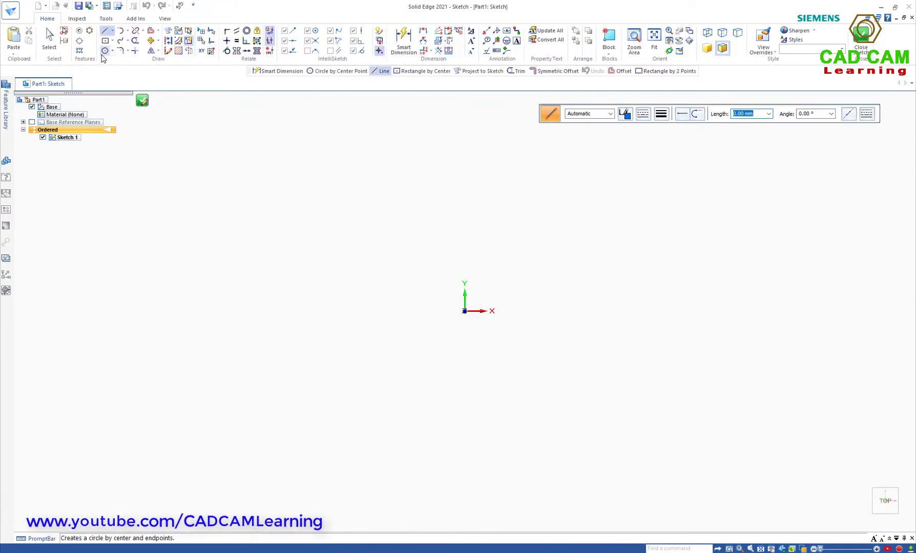
{"action": "left_click", "coordinate": [105, 51]}
{"action": "left_click", "coordinate": [465, 311]}
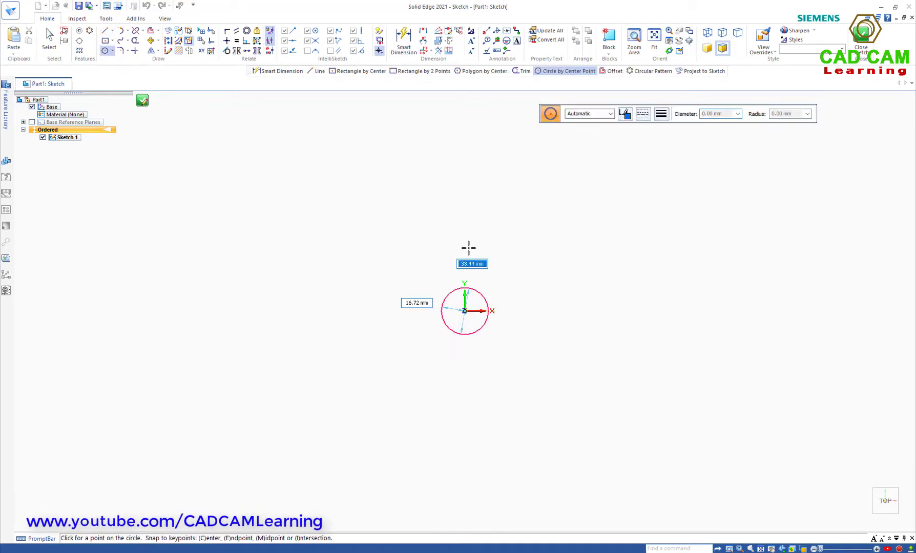
{"action": "type", "text": "200"}
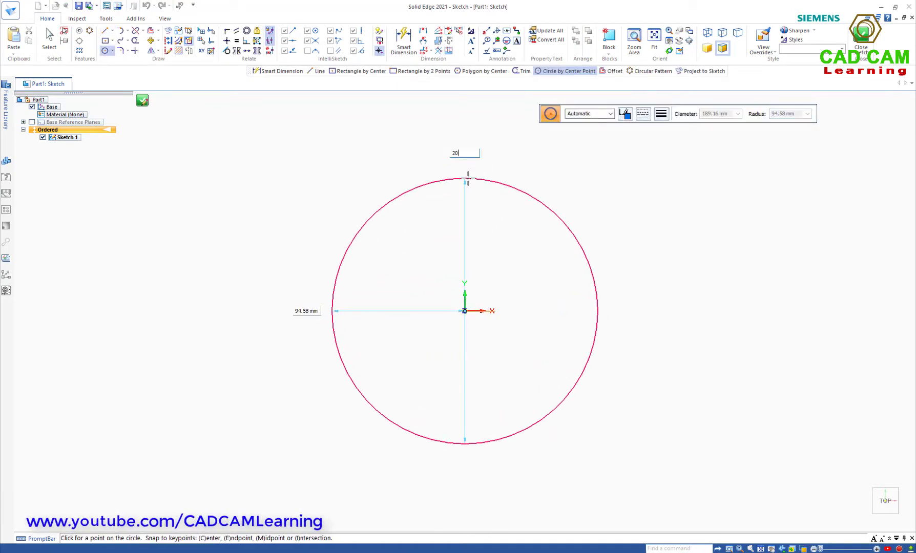
{"action": "key", "text": "Return"}
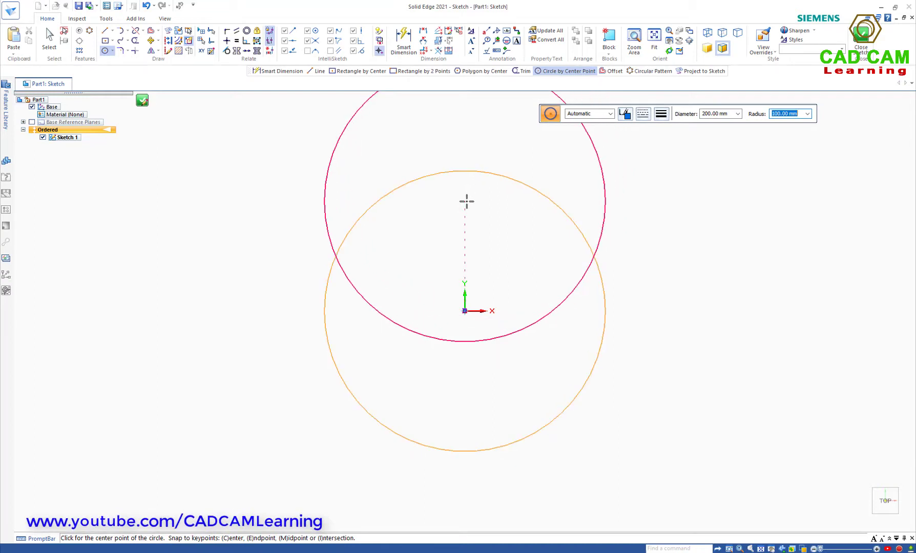
{"action": "key", "text": "Escape"}
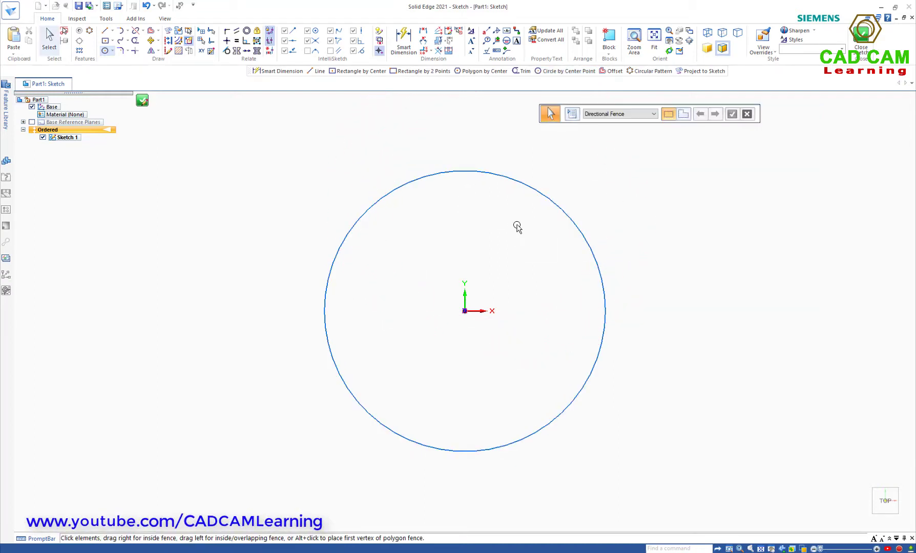
{"action": "key", "text": "ctrl+i"}
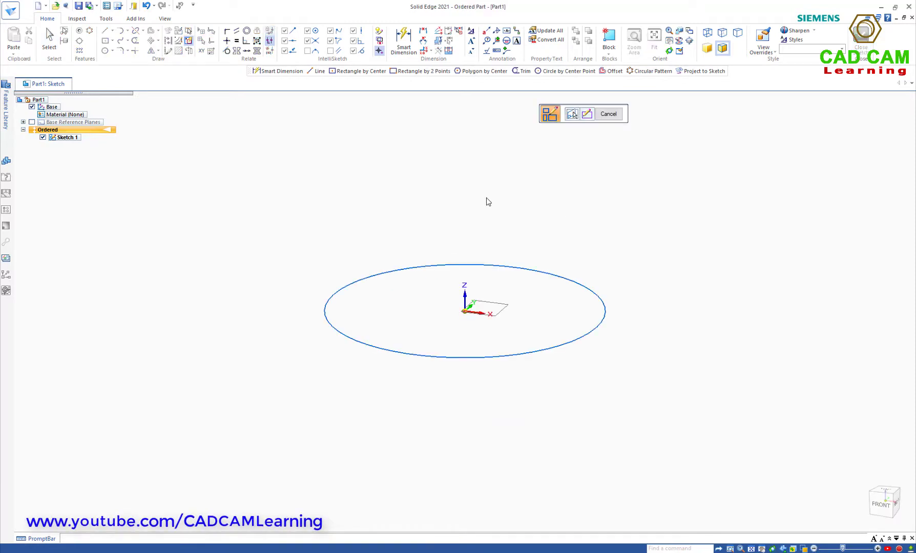
{"action": "left_click", "coordinate": [610, 117]}
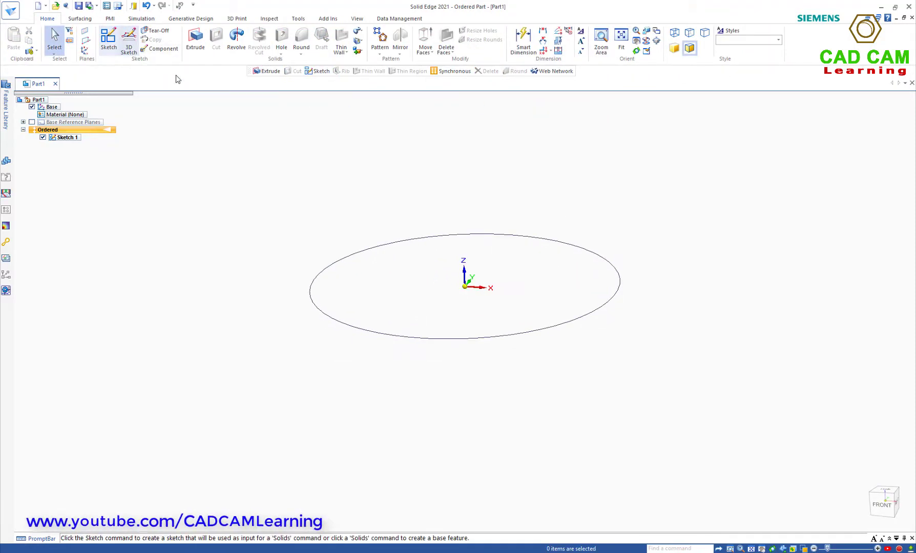
Extrude the circle sketch 2.5 mm downward into a flat disc.
{"action": "left_click", "coordinate": [195, 41]}
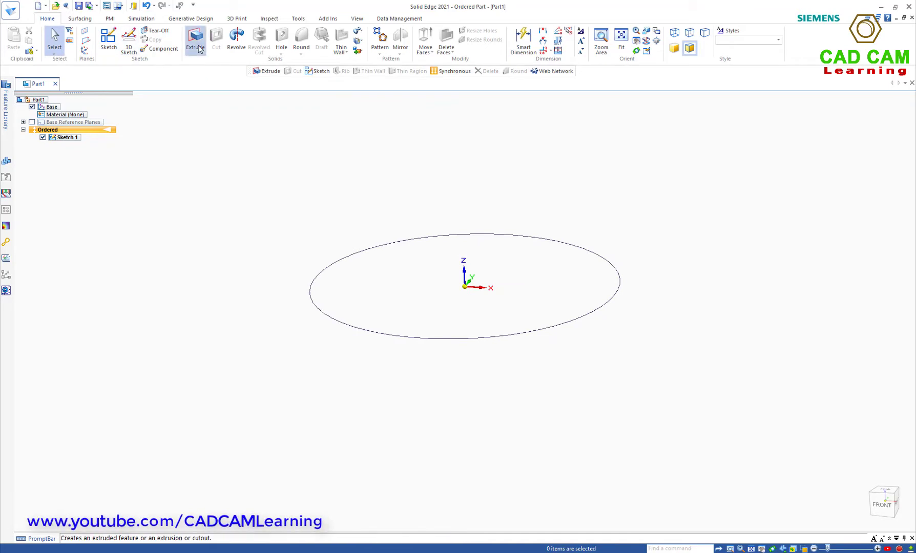
{"action": "left_click", "coordinate": [428, 237]}
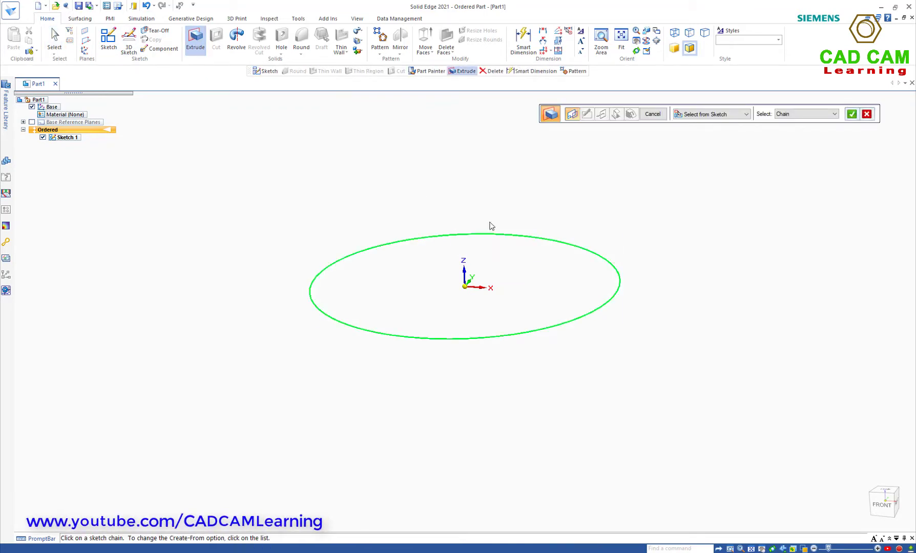
{"action": "left_click", "coordinate": [851, 115]}
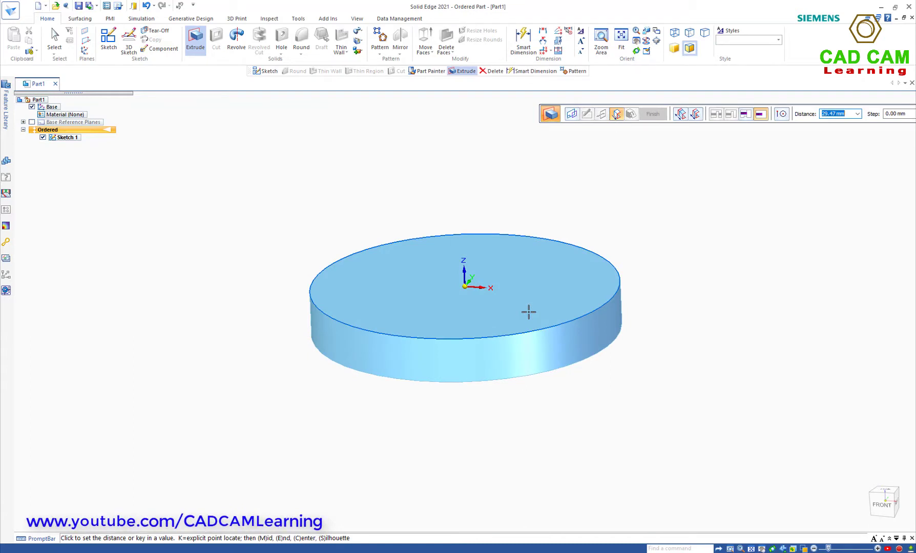
{"action": "key", "text": "Return"}
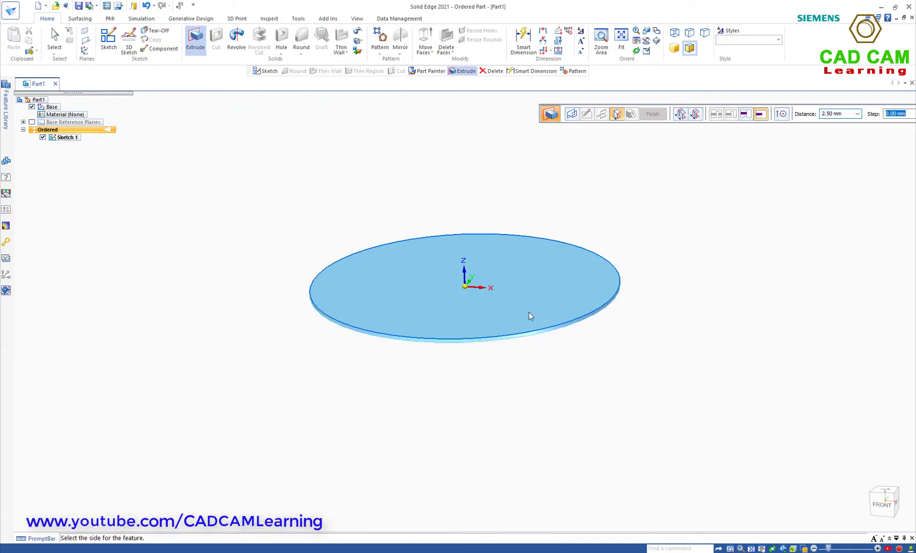
{"action": "left_click", "coordinate": [533, 354]}
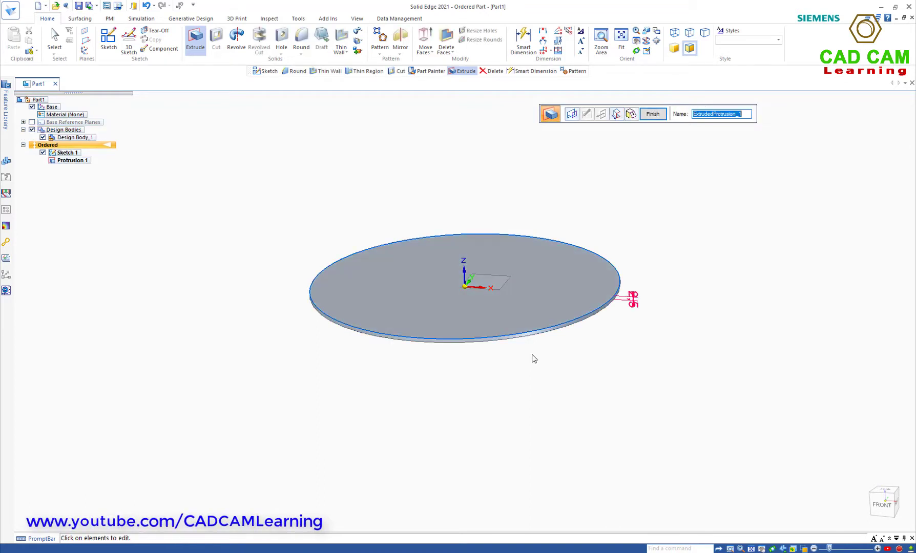
{"action": "left_click", "coordinate": [656, 115]}
{"action": "left_click", "coordinate": [653, 114]}
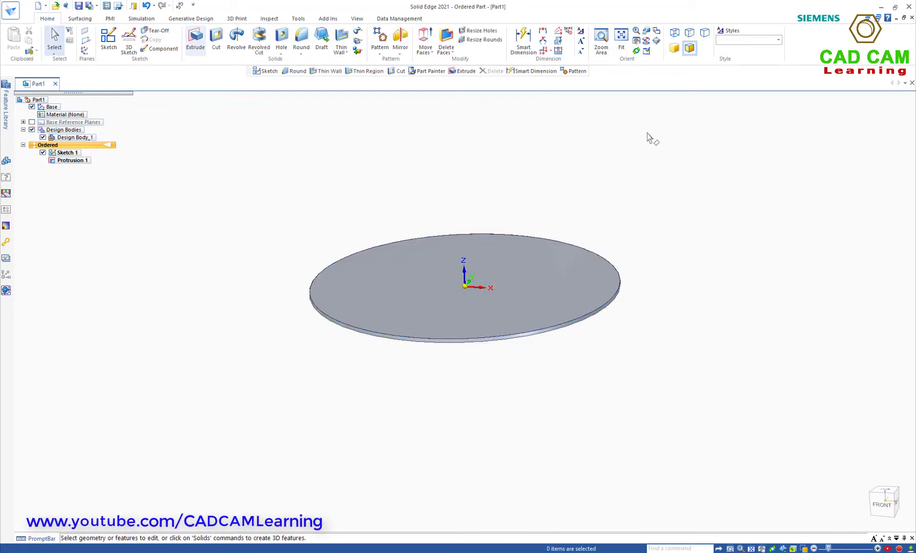
Hide Sketch 1 and start a new sketch on the disc's top face.
{"action": "key", "text": "ctrl+shift+a"}
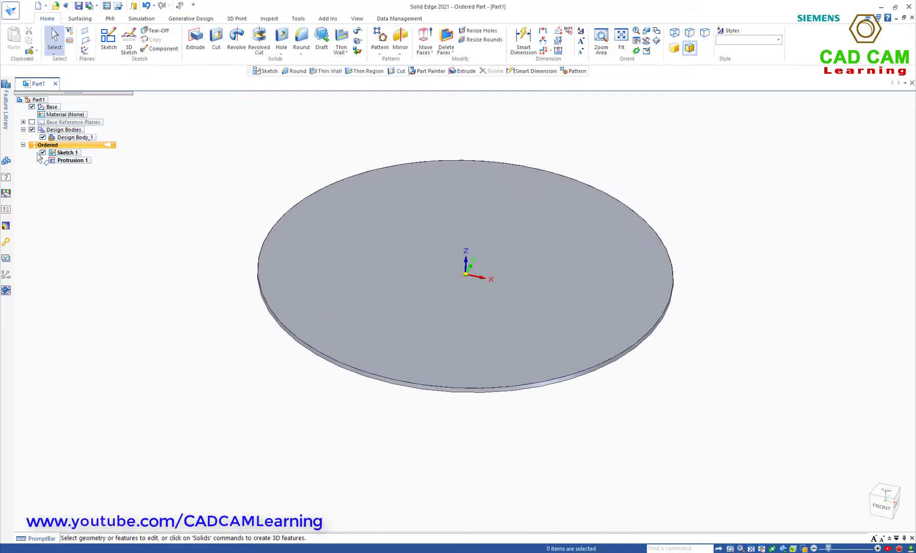
{"action": "left_click", "coordinate": [43, 152]}
{"action": "left_click", "coordinate": [103, 38]}
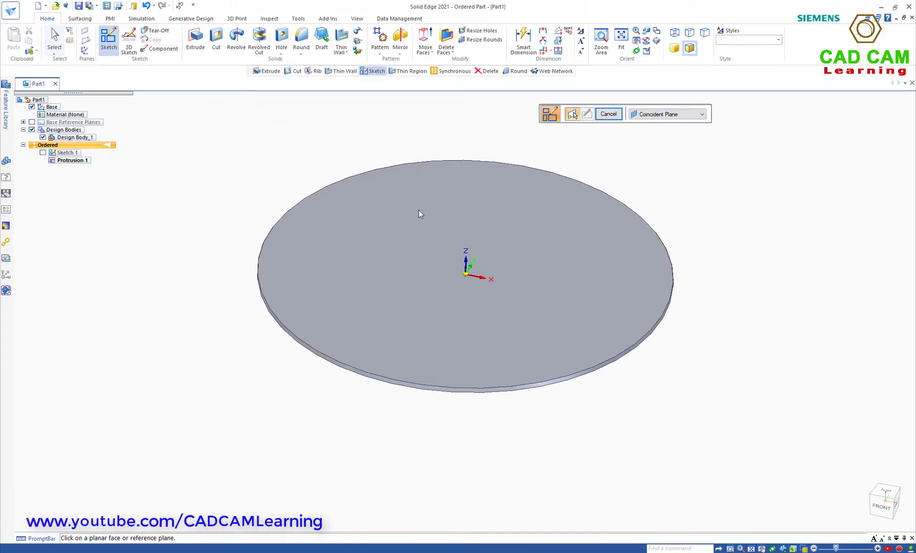
{"action": "left_click", "coordinate": [481, 247]}
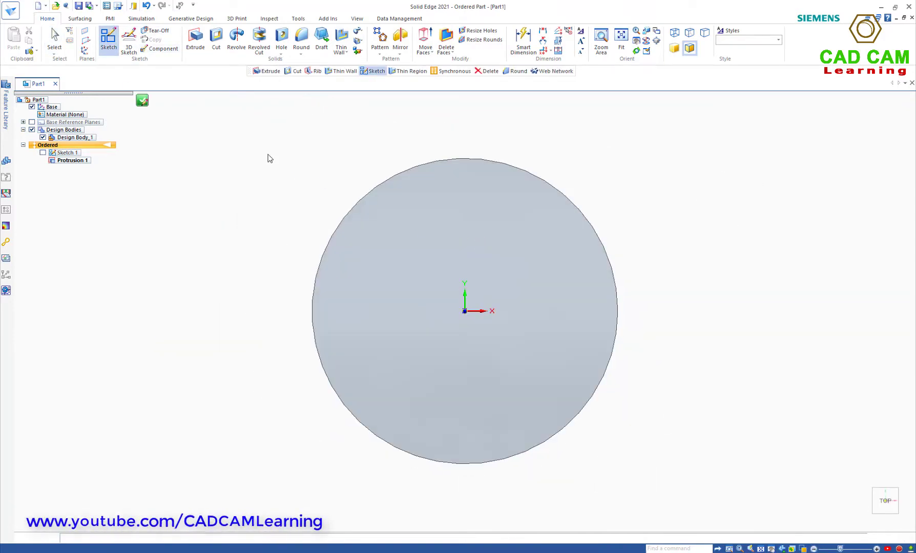
Sketch a 150 mm diameter circle centred on the origin of the disc's top face.
{"action": "left_click", "coordinate": [105, 51]}
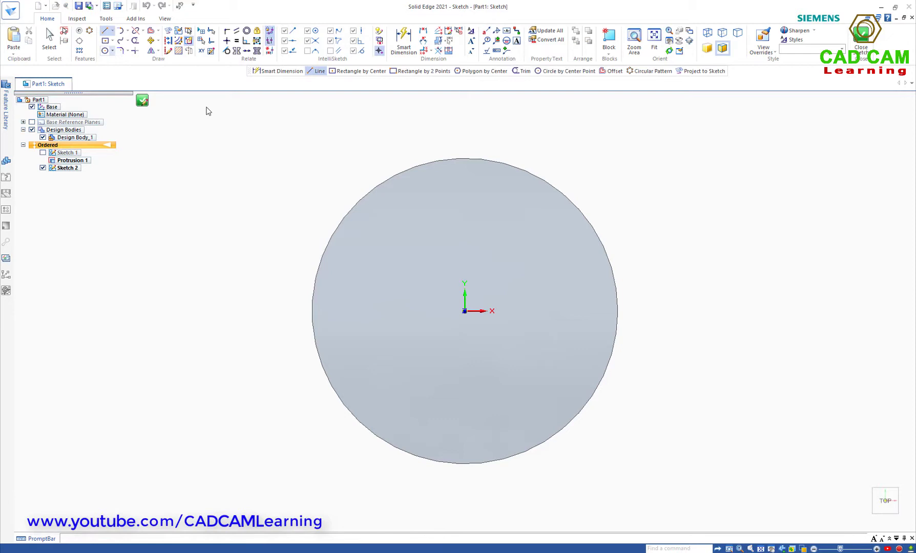
{"action": "left_click", "coordinate": [465, 311]}
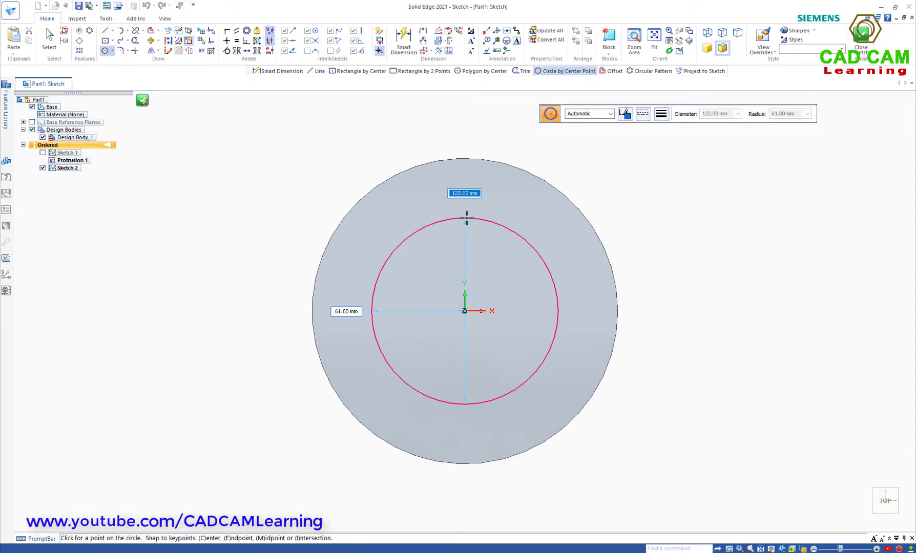
{"action": "type", "text": "150"}
{"action": "key", "text": "Return"}
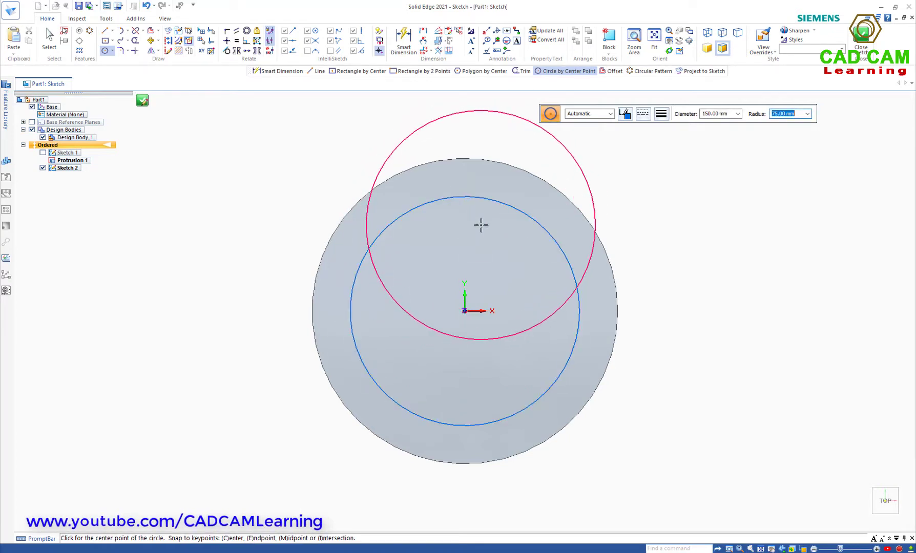
{"action": "key", "text": "Escape"}
Offset the 150 mm circle inward by 8 mm.
{"action": "left_click", "coordinate": [151, 34]}
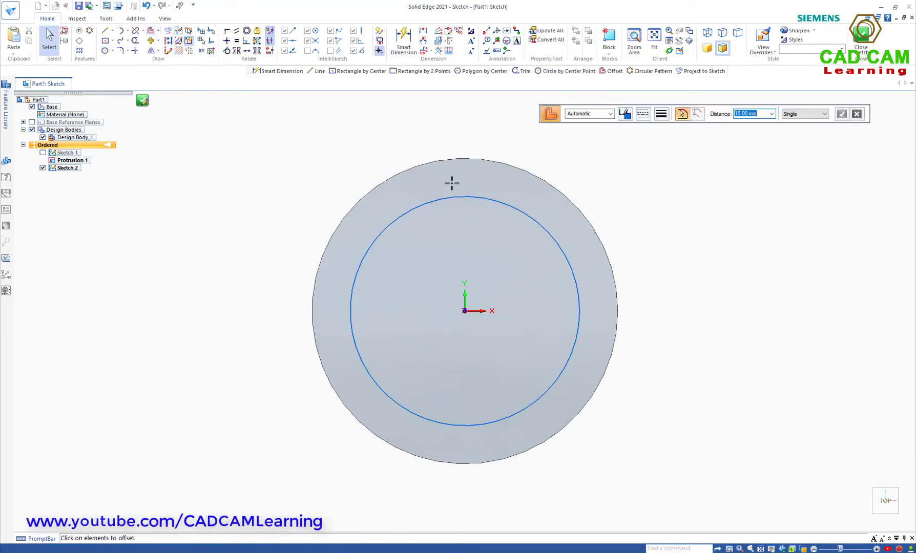
{"action": "left_click", "coordinate": [465, 197]}
{"action": "right_click", "coordinate": [496, 240]}
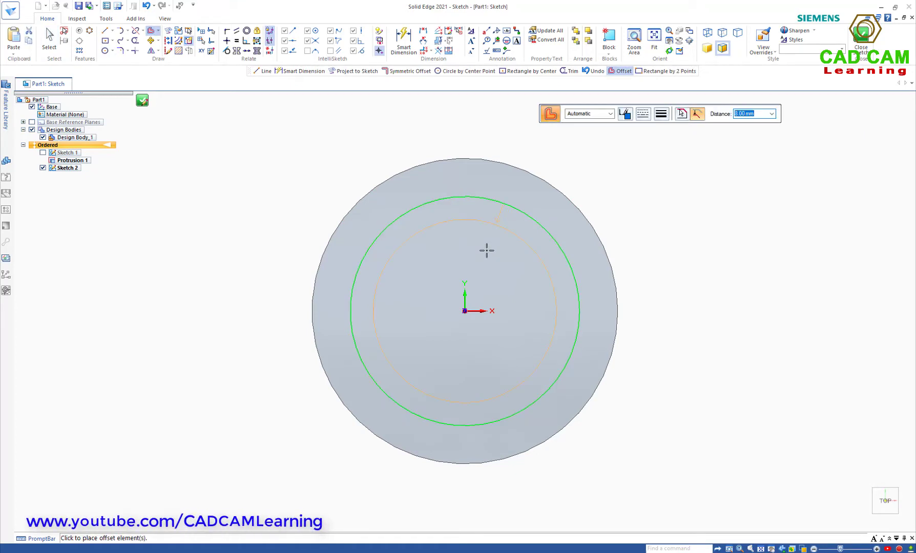
{"action": "left_click", "coordinate": [492, 231]}
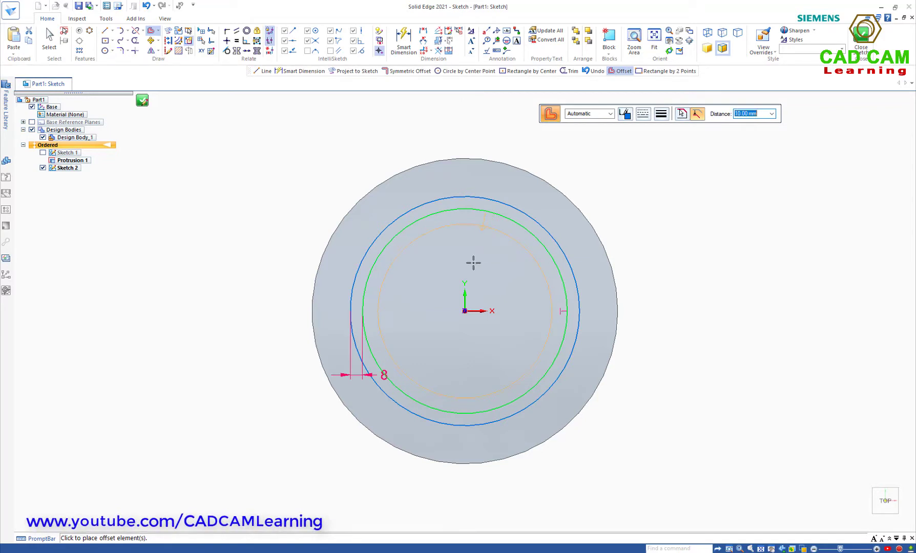
Offset four more concentric circles inward in succession from the 8 mm offset circle, spaced 10 mm apart.
{"action": "left_click", "coordinate": [477, 264]}
{"action": "left_click", "coordinate": [456, 304]}
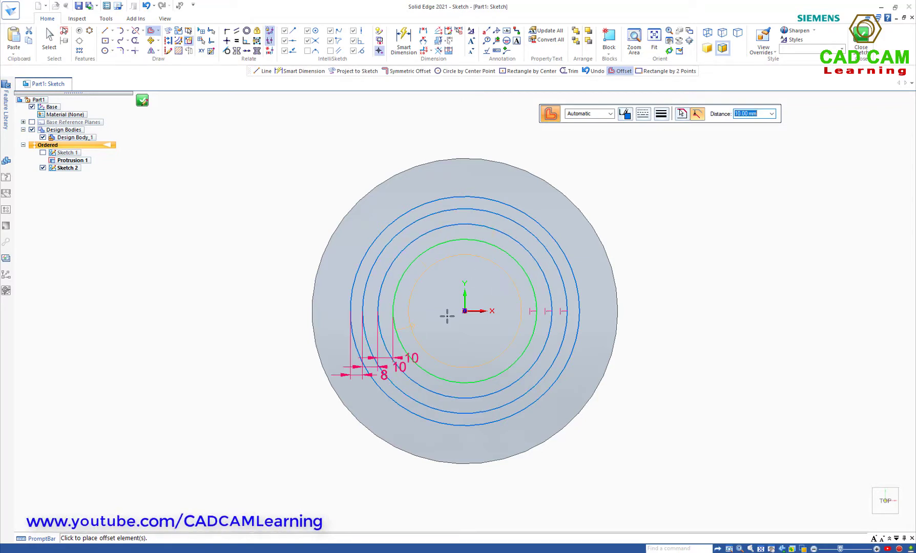
{"action": "left_click", "coordinate": [447, 321]}
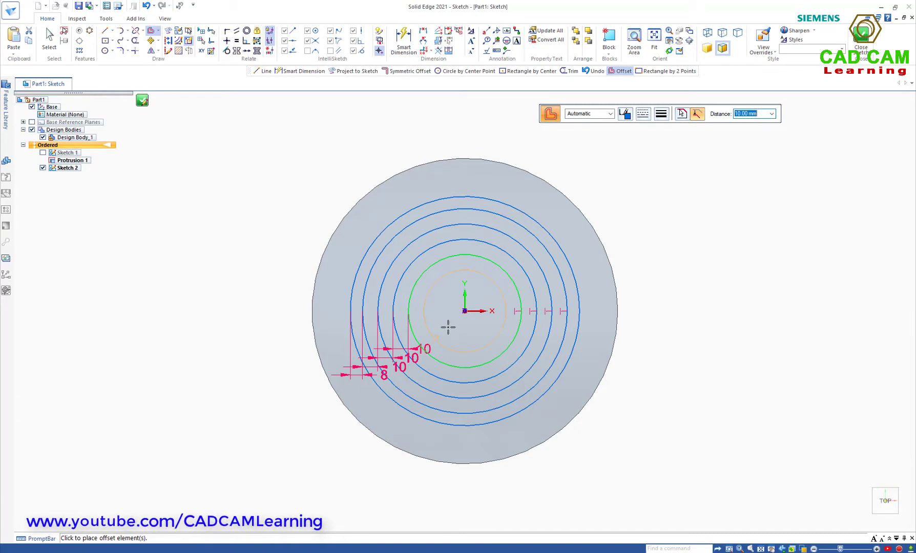
{"action": "left_click", "coordinate": [448, 328]}
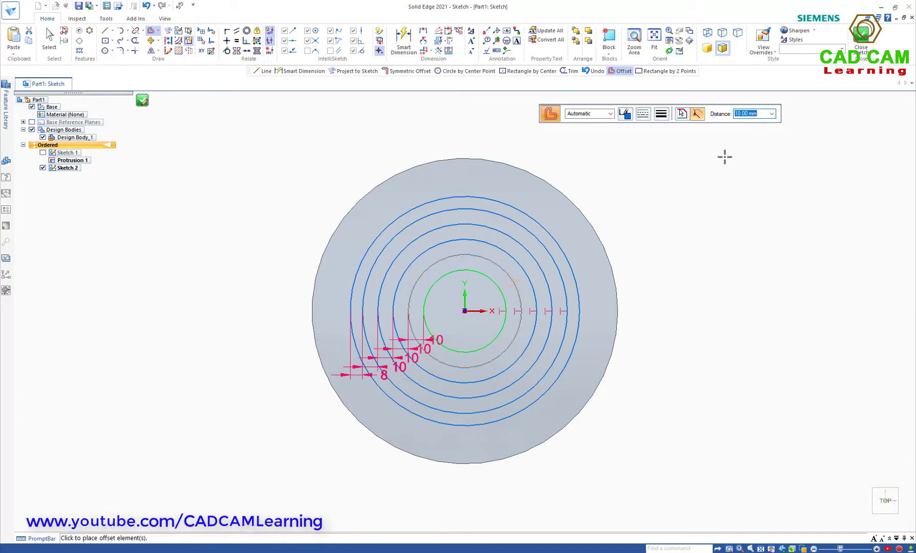
Offset the innermost circle inward by 12 mm and end the Offset command.
{"action": "key", "text": "Return"}
{"action": "type", "text": "12"}
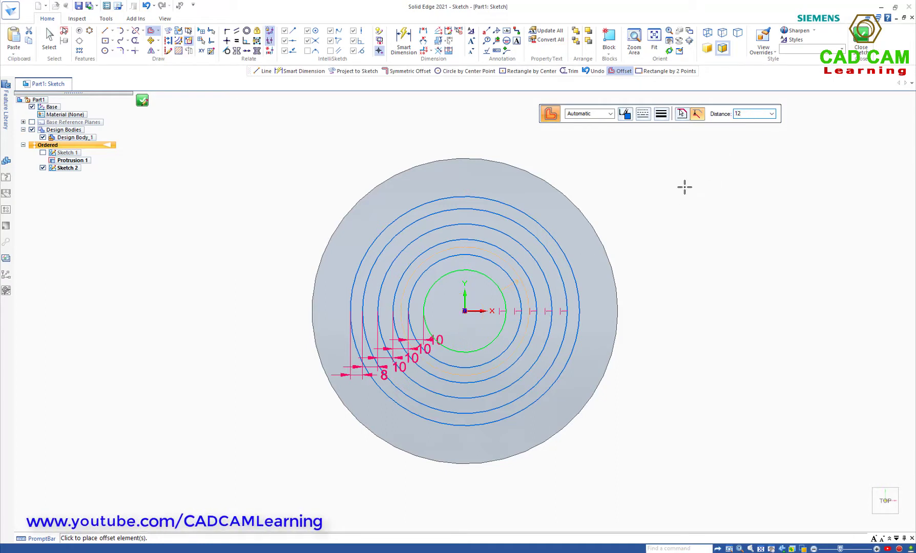
{"action": "key", "text": "Return"}
{"action": "left_click", "coordinate": [460, 313]}
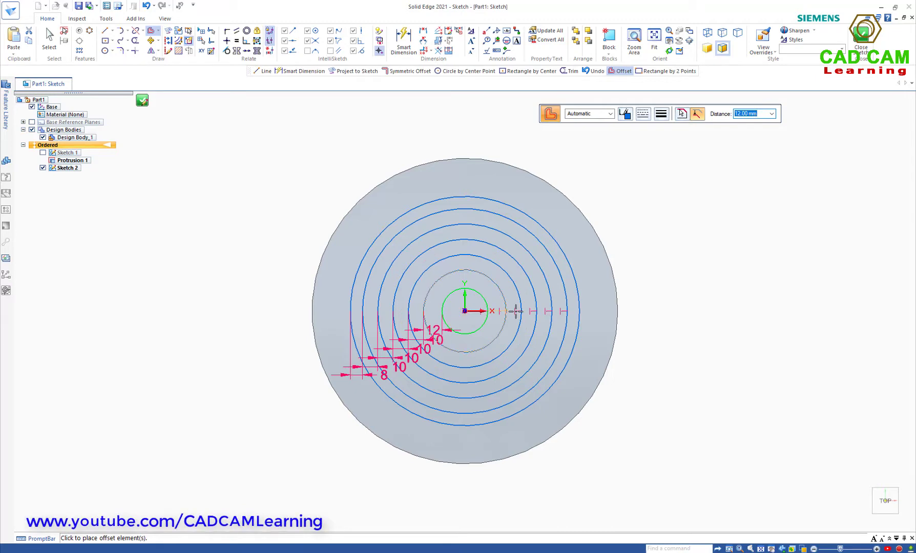
{"action": "key", "text": "Escape"}
Draw a horizontal and a vertical line through the origin, each spanning the full 150 mm circle.
{"action": "middle_click_drag", "start_coordinate": [609, 246], "coordinate": [609, 248]}
{"action": "key", "text": "ctrl+t"}
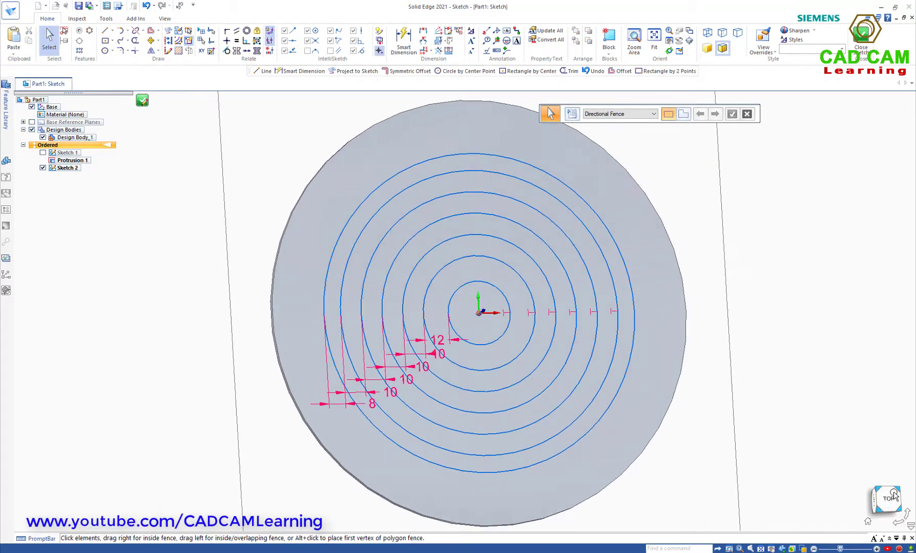
{"action": "key", "text": "ctrl+h"}
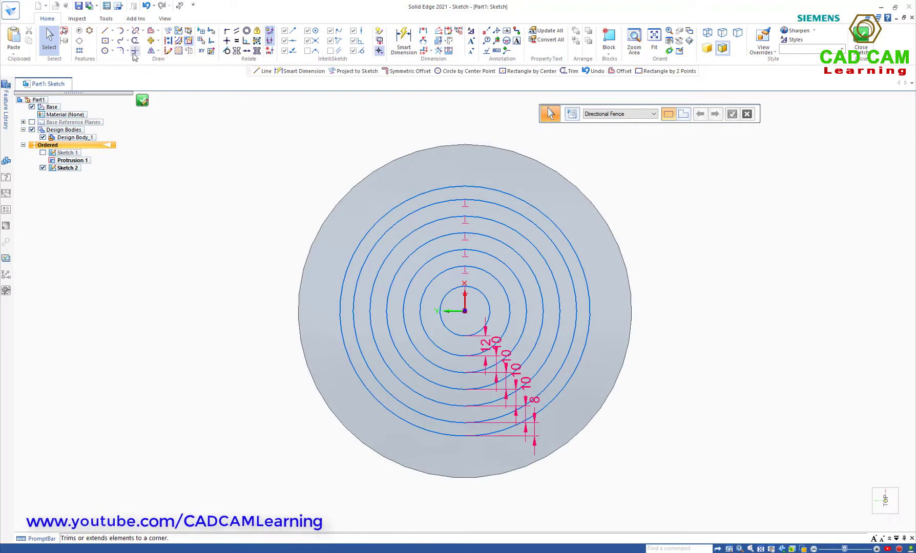
{"action": "left_click", "coordinate": [105, 30]}
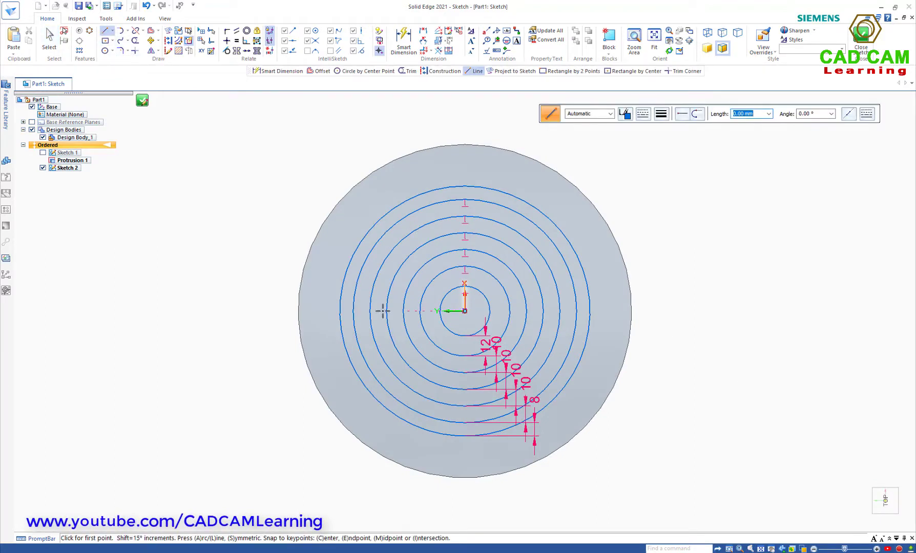
{"action": "left_click", "coordinate": [340, 311]}
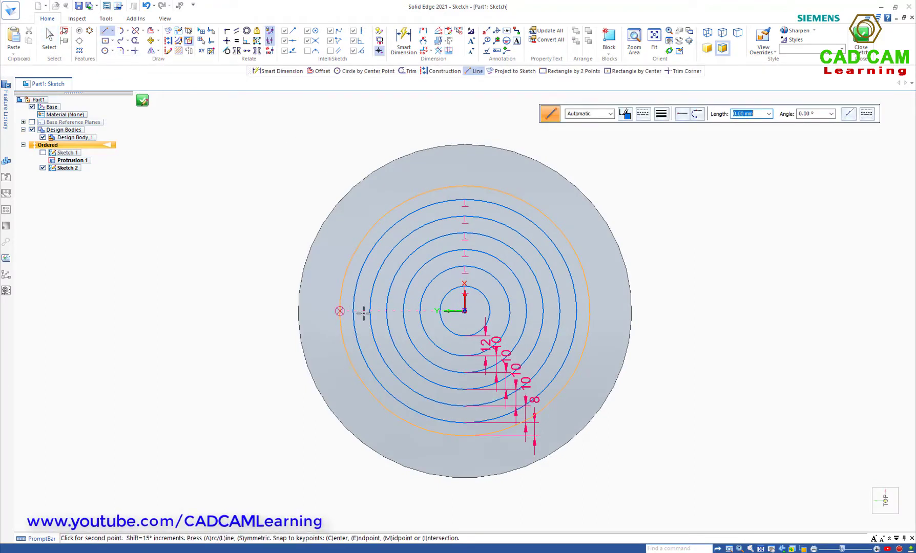
{"action": "left_click", "coordinate": [590, 311]}
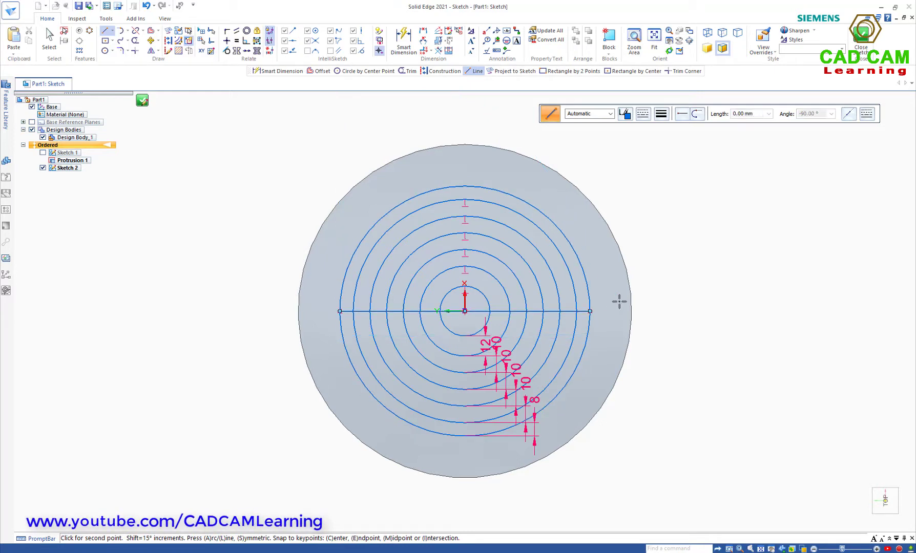
{"action": "left_click", "coordinate": [466, 185]}
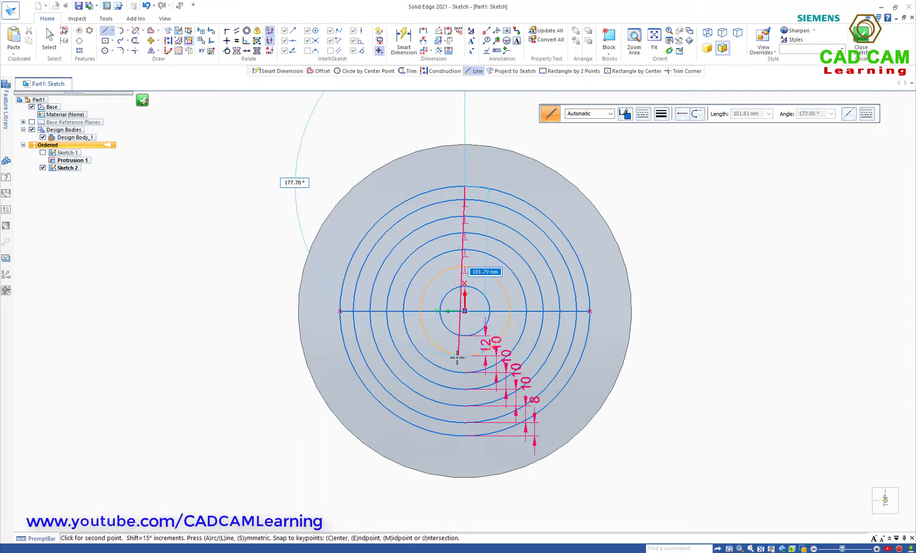
{"action": "left_click", "coordinate": [465, 435]}
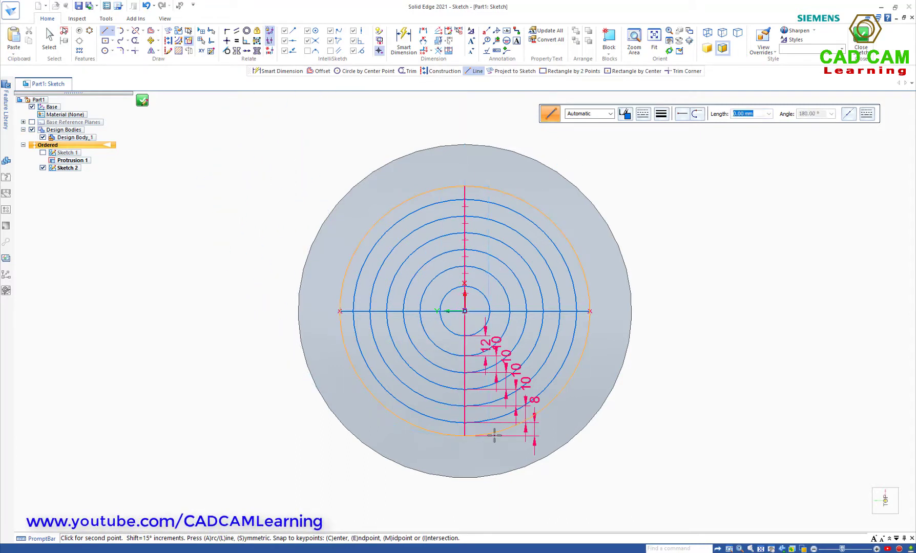
Draw two crossing diagonal lines through the origin, each ending on the 150 mm circle.
{"action": "left_click", "coordinate": [371, 393]}
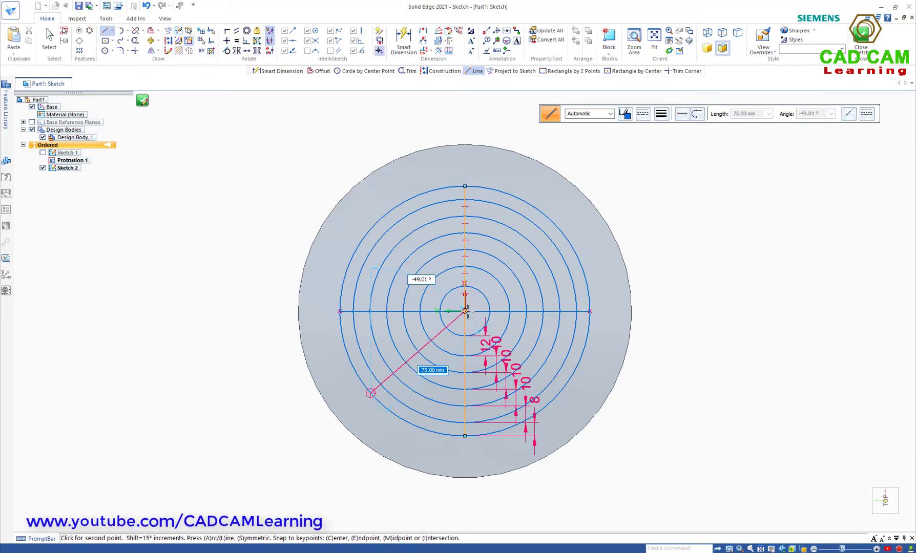
{"action": "left_click", "coordinate": [561, 230]}
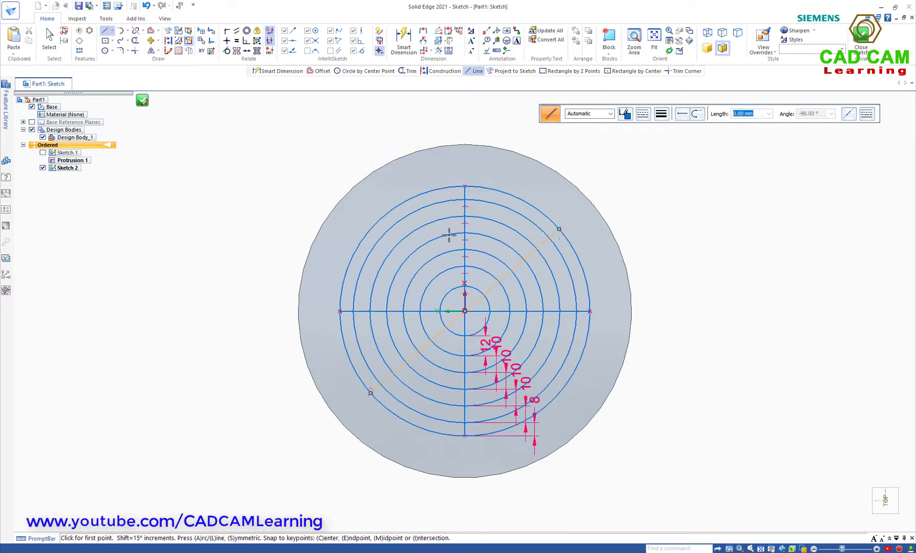
{"action": "left_click", "coordinate": [380, 220]}
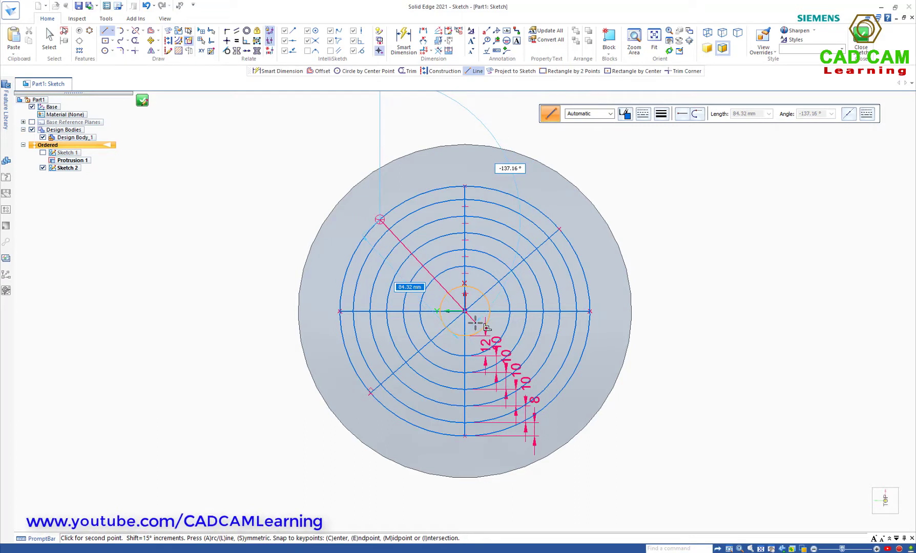
{"action": "left_click", "coordinate": [548, 403]}
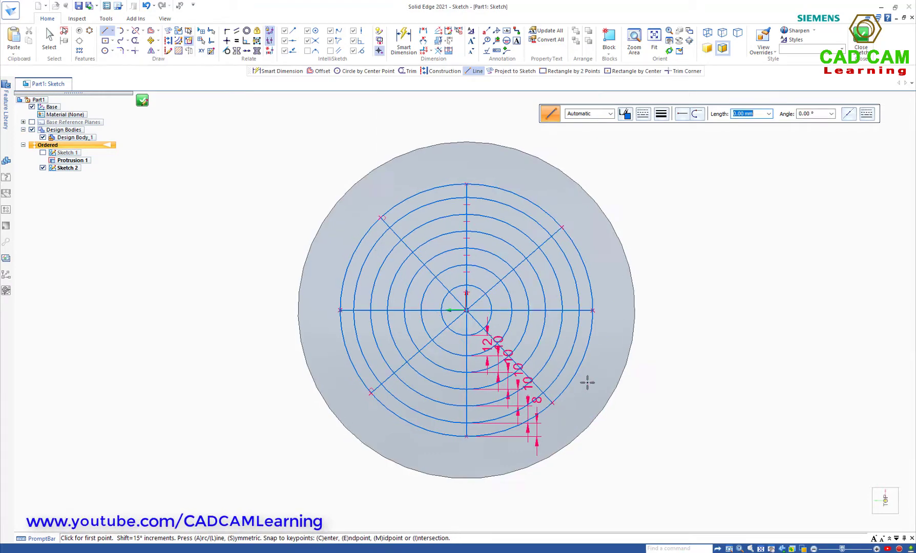
Dimension the angle between the upper-right diagonal and the horizontal line and set it to 45°.
{"action": "scroll", "coordinate": [586, 380], "scroll_direction": "up", "scroll_amount": 3}
{"action": "left_click", "coordinate": [403, 41]}
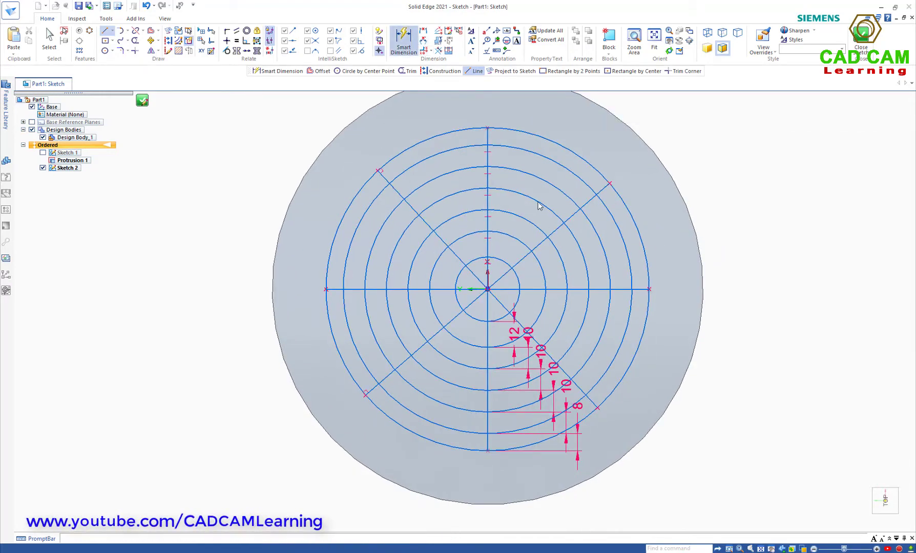
{"action": "left_click", "coordinate": [558, 231]}
{"action": "key", "text": "a"}
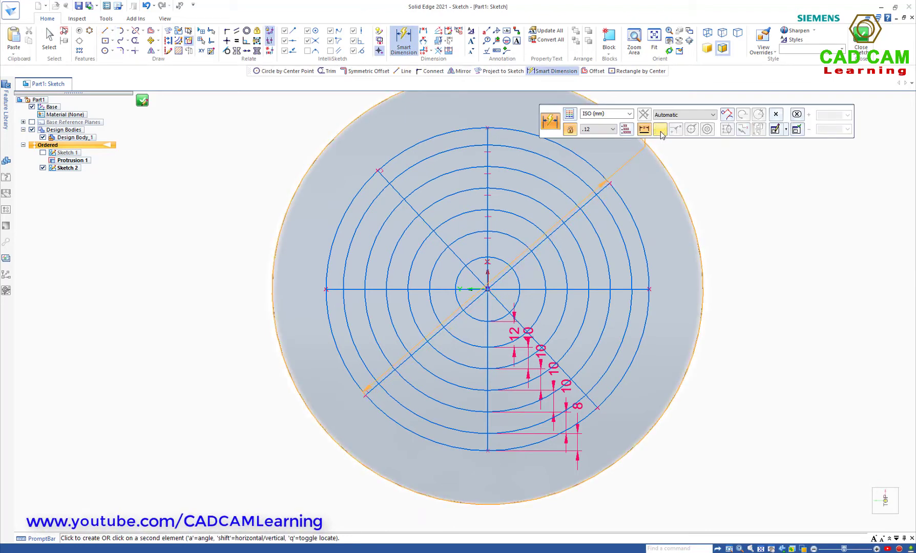
{"action": "left_click", "coordinate": [557, 289]}
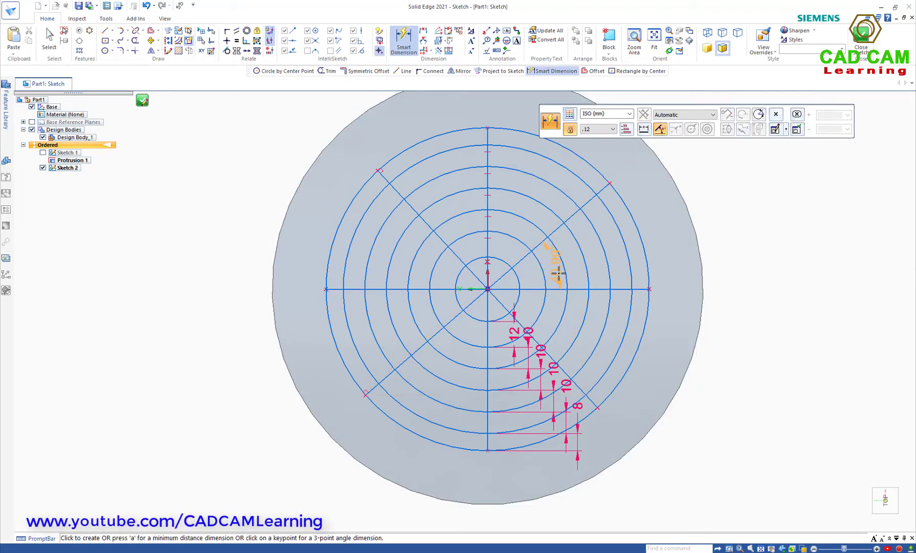
{"action": "left_click", "coordinate": [555, 272]}
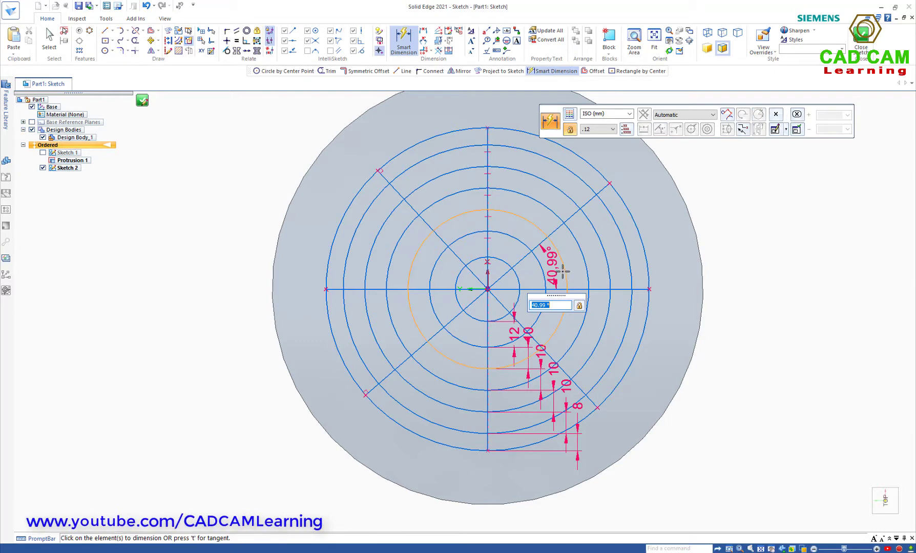
{"action": "key", "text": "Return"}
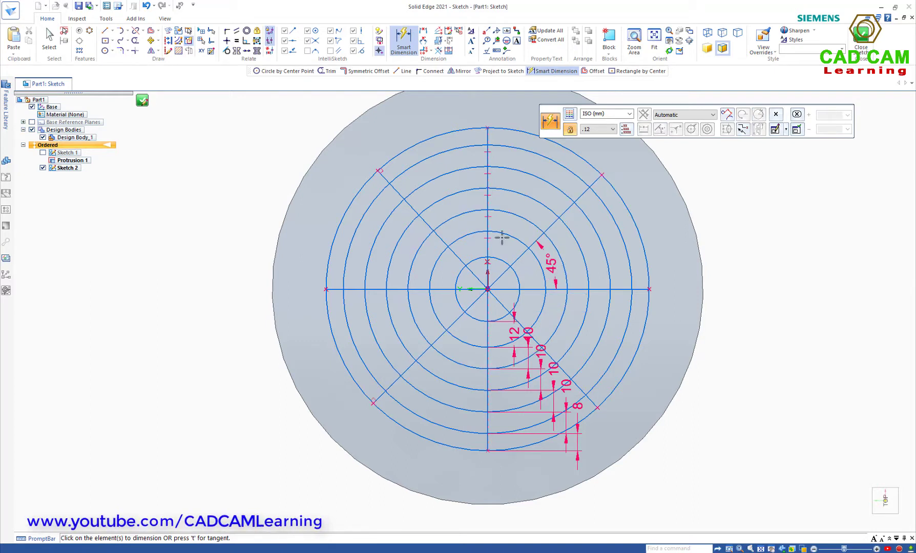
Dimension the angle between the upper-left diagonal and the vertical line and set it to 45°.
{"action": "left_click", "coordinate": [439, 235]}
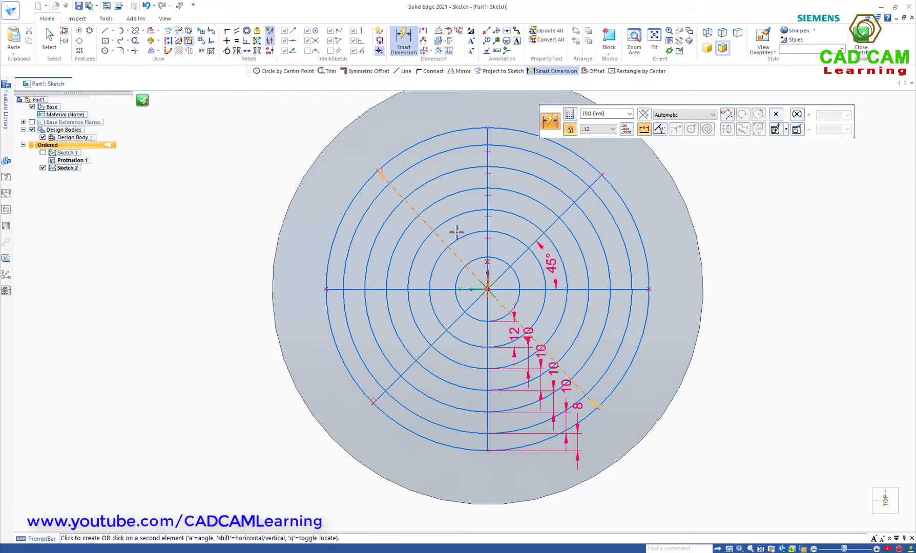
{"action": "left_click", "coordinate": [484, 222]}
{"action": "left_click", "coordinate": [660, 129]}
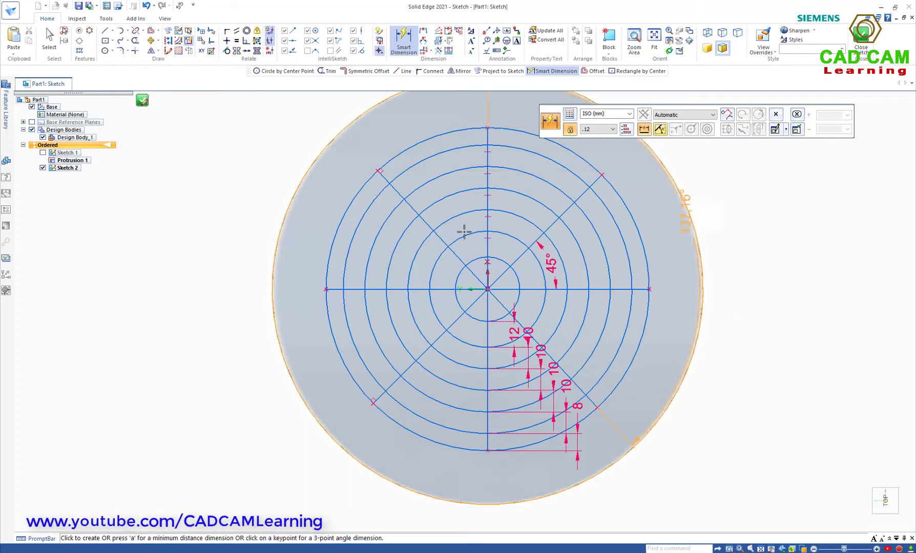
{"action": "left_click", "coordinate": [452, 230]}
{"action": "type", "text": "4"}
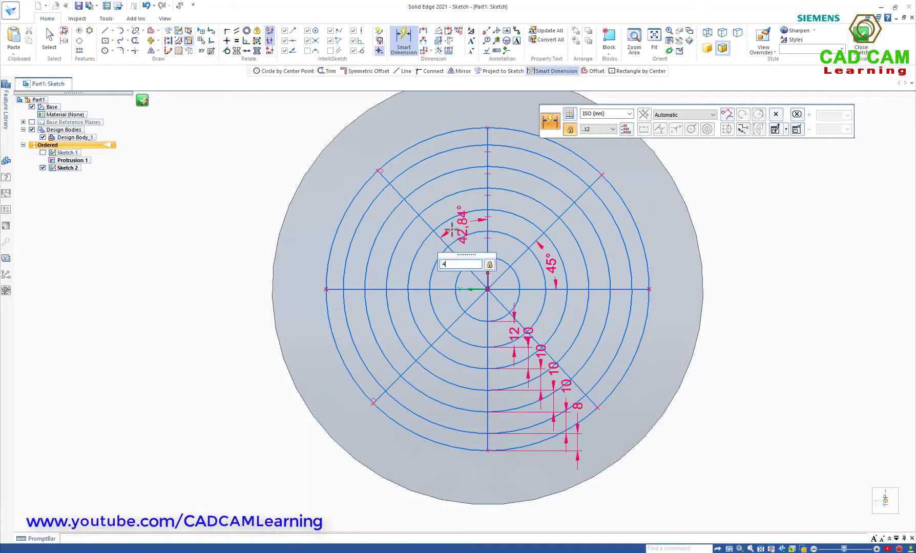
{"action": "type", "text": "5"}
{"action": "key", "text": "Return"}
{"action": "key", "text": "Escape"}
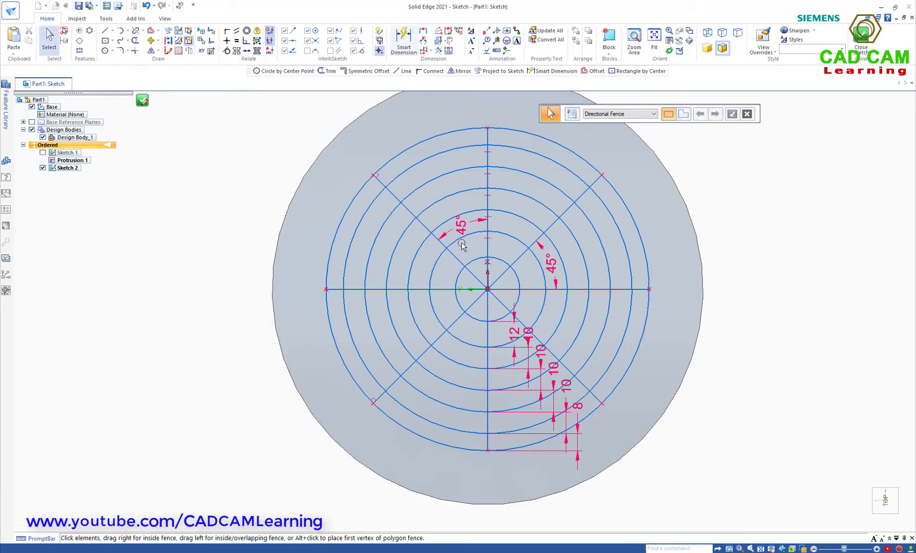
Close the circular grid sketch and exit the Sketch command.
{"action": "mouse_move", "coordinate": [451, 233]}
{"action": "middle_mouse_down"}
{"action": "mouse_move", "coordinate": [466, 254]}
{"action": "mouse_move", "coordinate": [566, 204]}
{"action": "middle_mouse_up"}
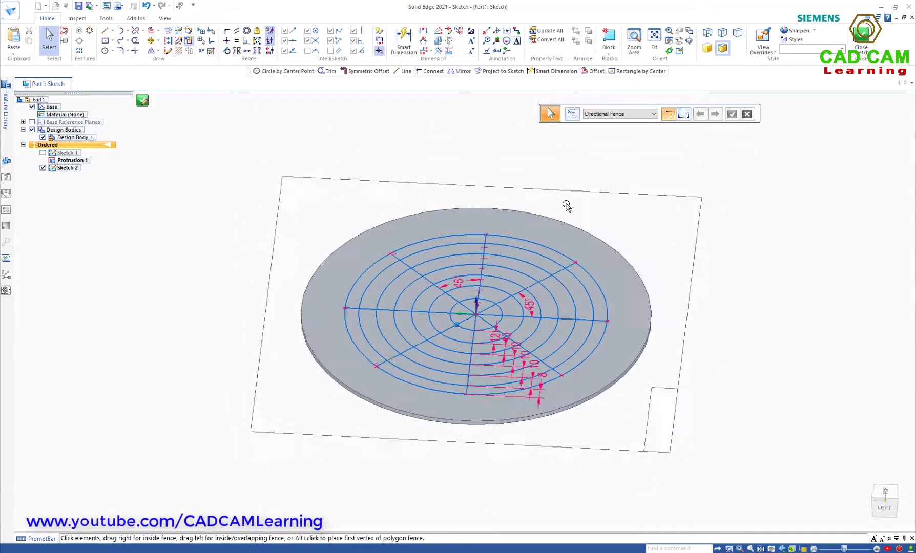
{"action": "key", "text": "ctrl+i"}
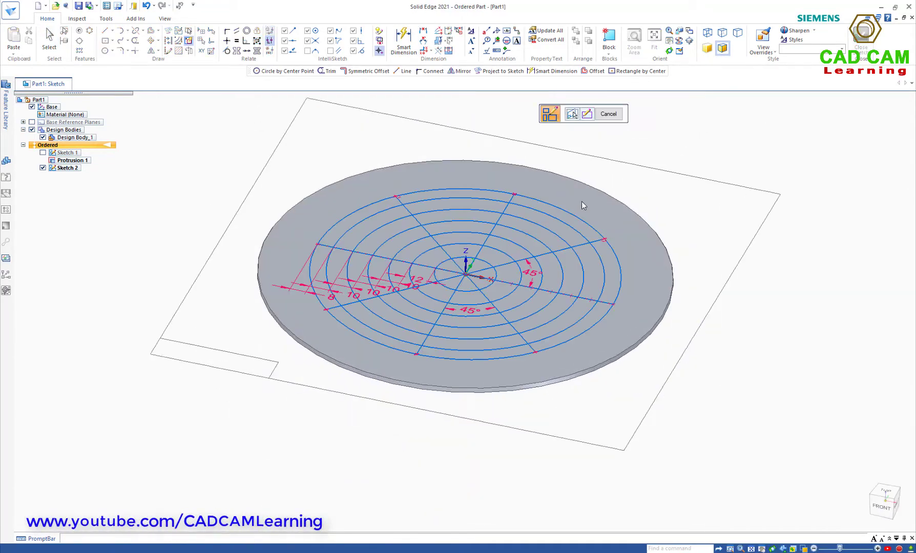
{"action": "key", "text": "Escape"}
{"action": "left_click", "coordinate": [609, 114]}
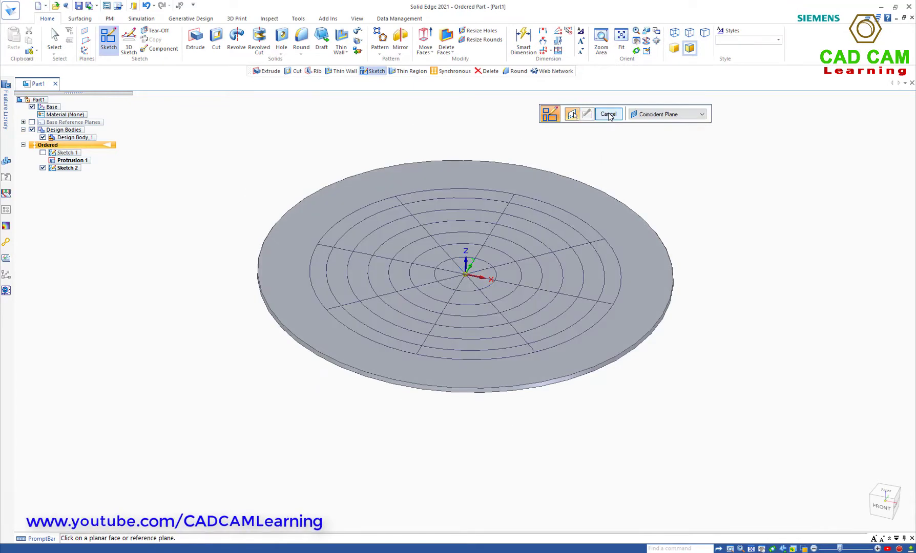
{"action": "left_click", "coordinate": [609, 115]}
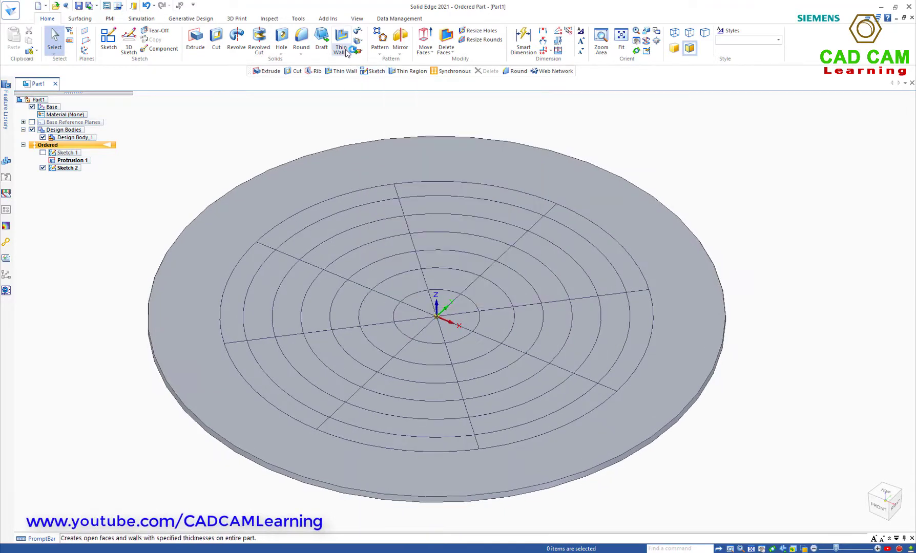
Start a Vent feature with the thickness of both ribs and spars set to 3 mm.
{"action": "left_click", "coordinate": [346, 52]}
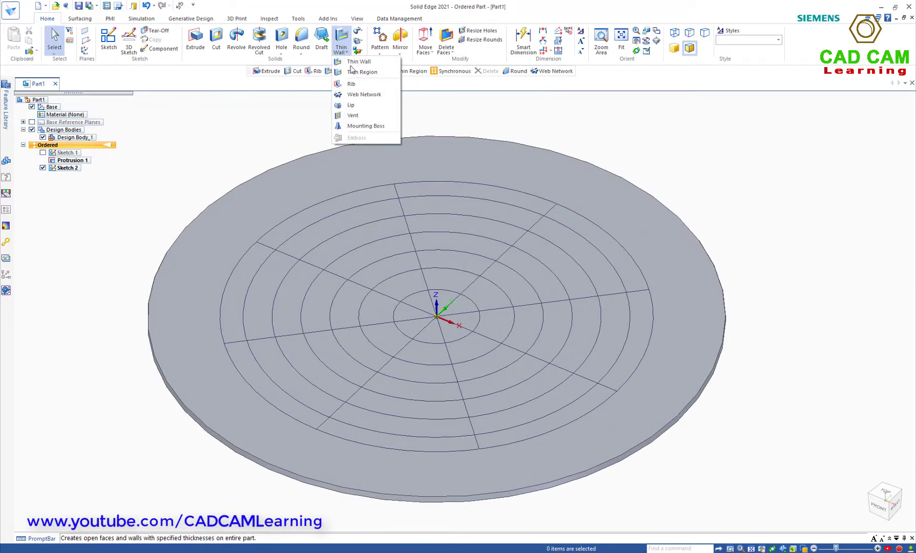
{"action": "left_click", "coordinate": [354, 115]}
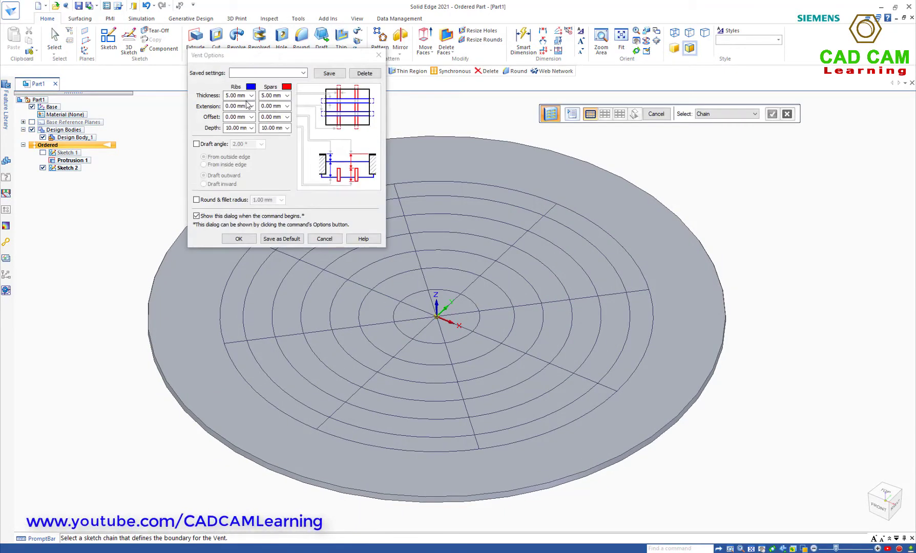
{"action": "left_click", "coordinate": [235, 93]}
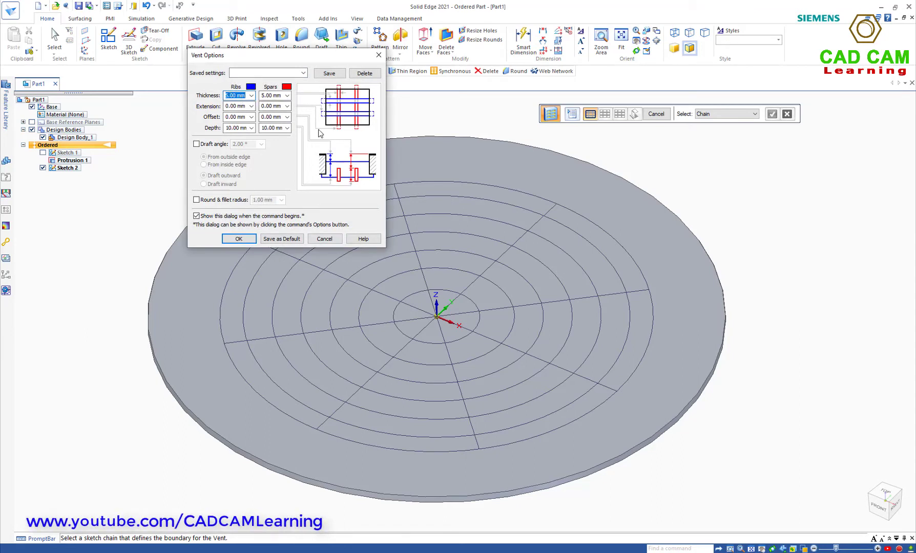
{"action": "left_click", "coordinate": [269, 96]}
{"action": "left_click", "coordinate": [227, 95]}
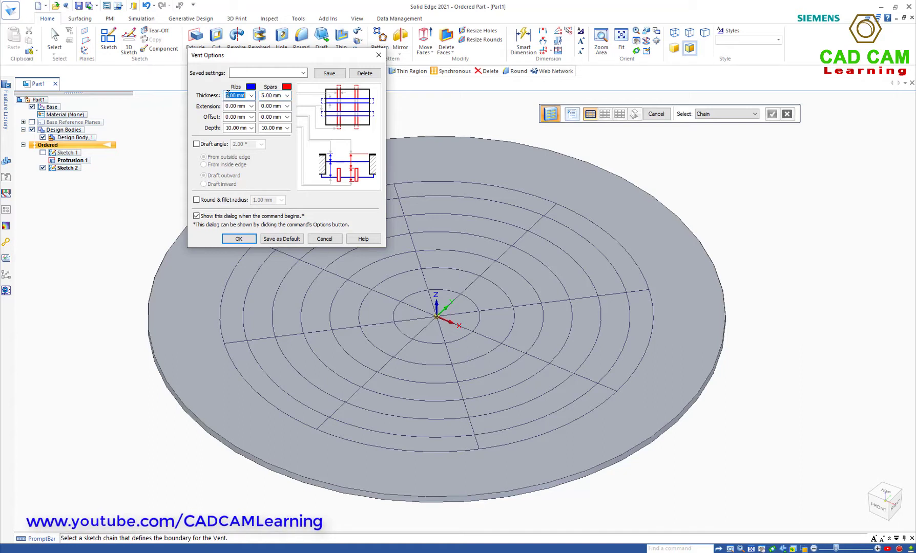
{"action": "left_click", "coordinate": [270, 97]}
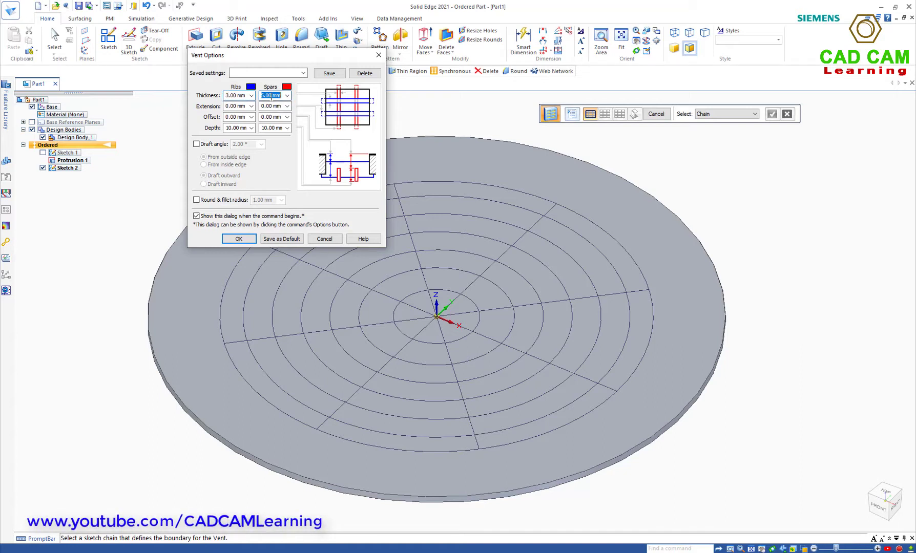
{"action": "left_click", "coordinate": [239, 240]}
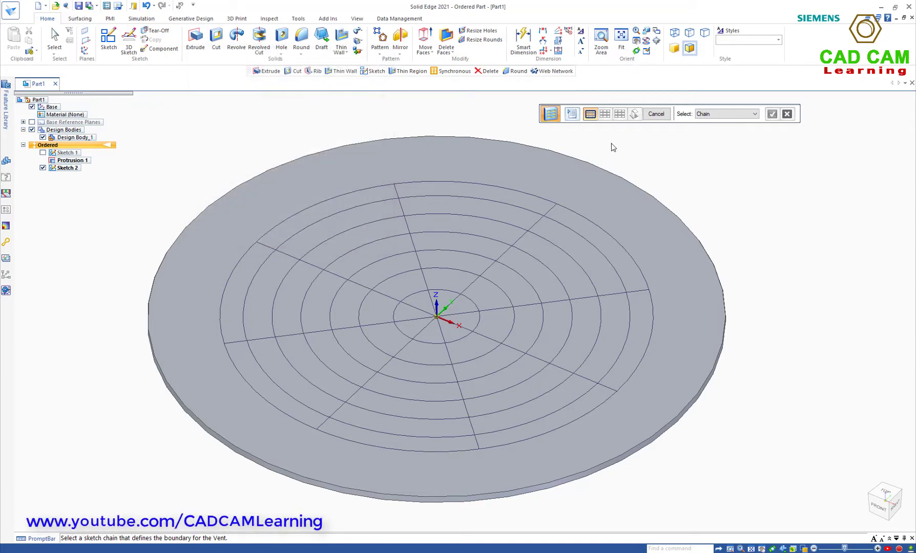
Reopen the vent options and set the rib and spar thickness to 5 mm.
{"action": "left_click", "coordinate": [572, 115]}
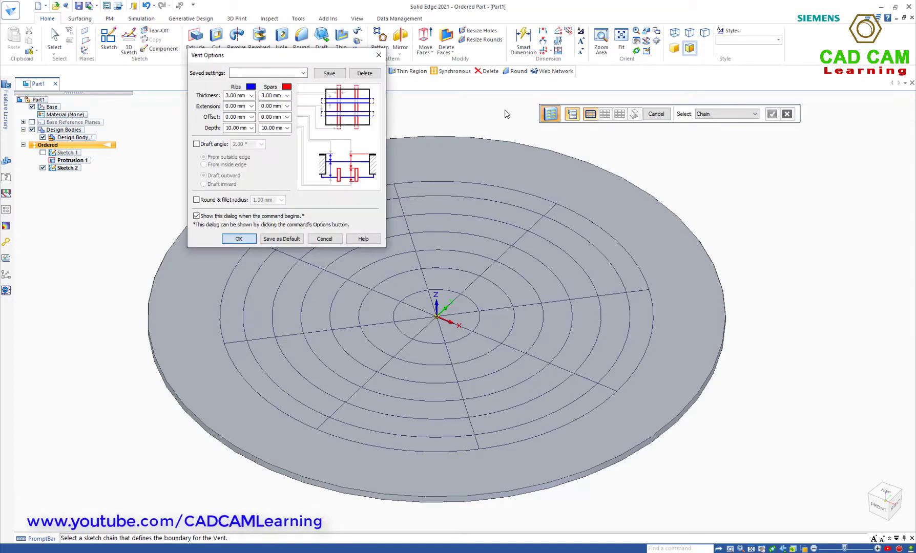
{"action": "left_click", "coordinate": [234, 96]}
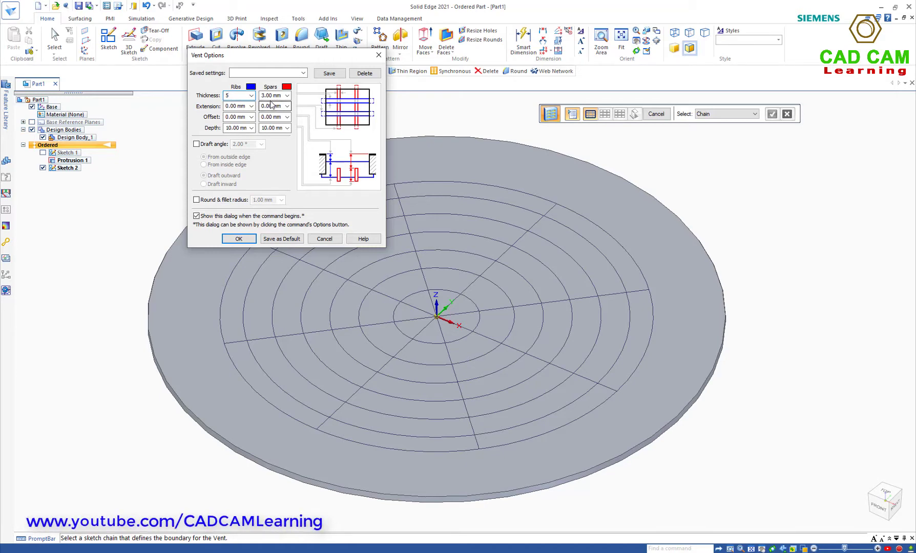
{"action": "left_click", "coordinate": [239, 239]}
Define the outermost sketch circle as the vent boundary and the six inner concentric circles as ribs.
{"action": "left_click", "coordinate": [582, 219]}
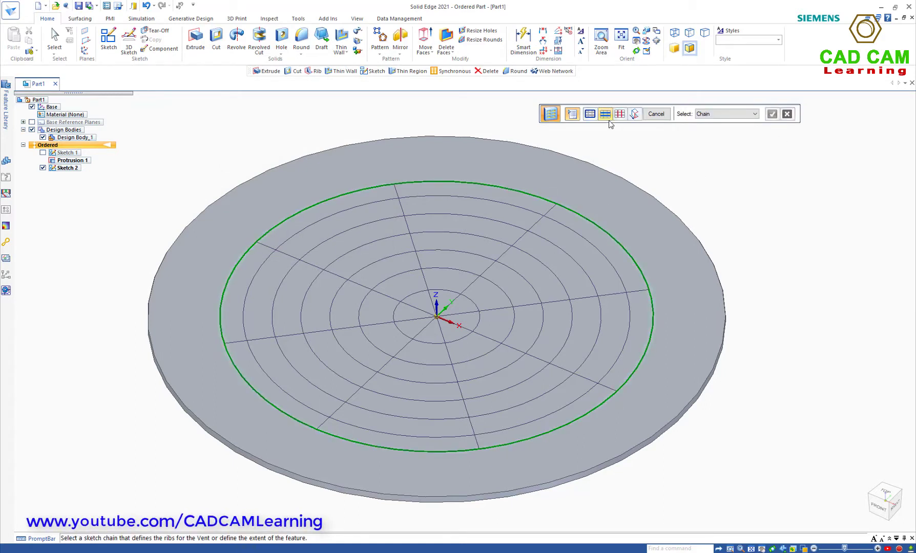
{"action": "left_click", "coordinate": [533, 211]}
{"action": "left_click", "coordinate": [498, 233]}
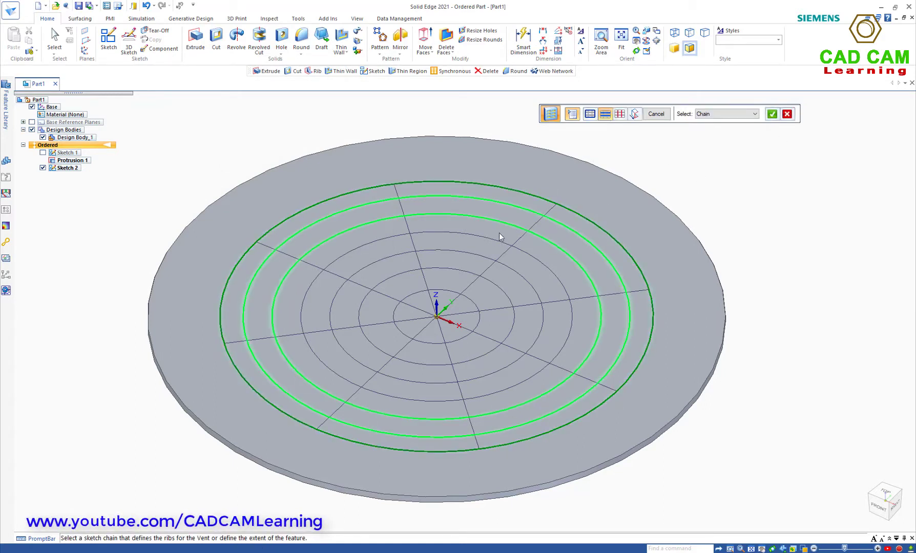
{"action": "left_click", "coordinate": [491, 240]}
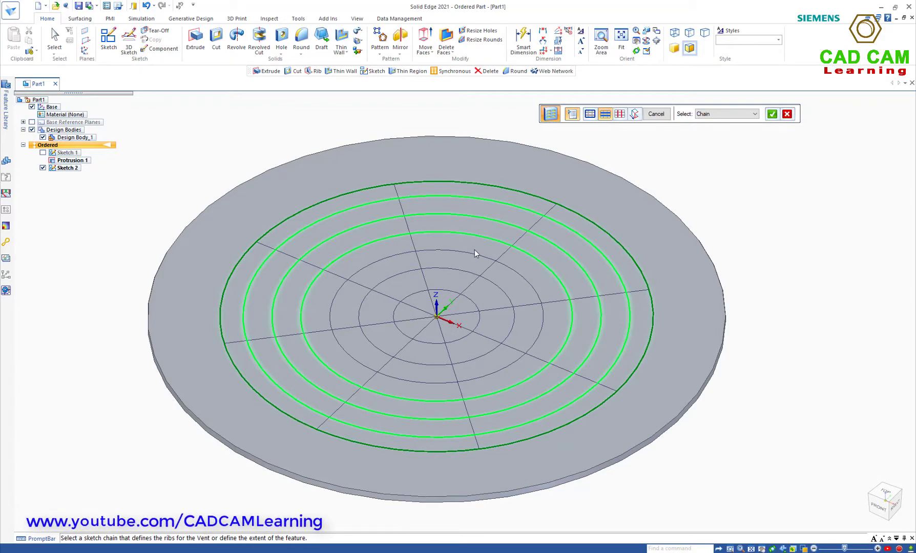
{"action": "left_click", "coordinate": [473, 253]}
{"action": "left_click", "coordinate": [468, 270]}
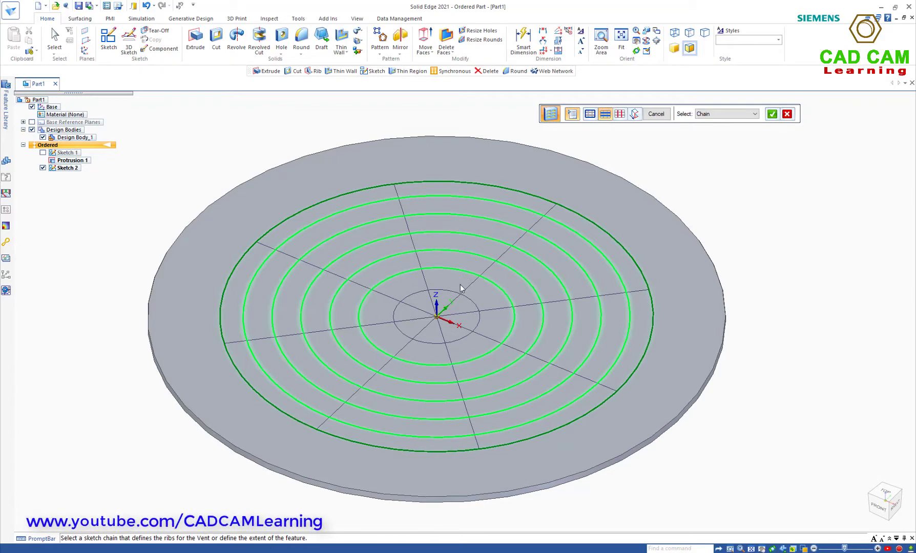
{"action": "left_click", "coordinate": [445, 297]}
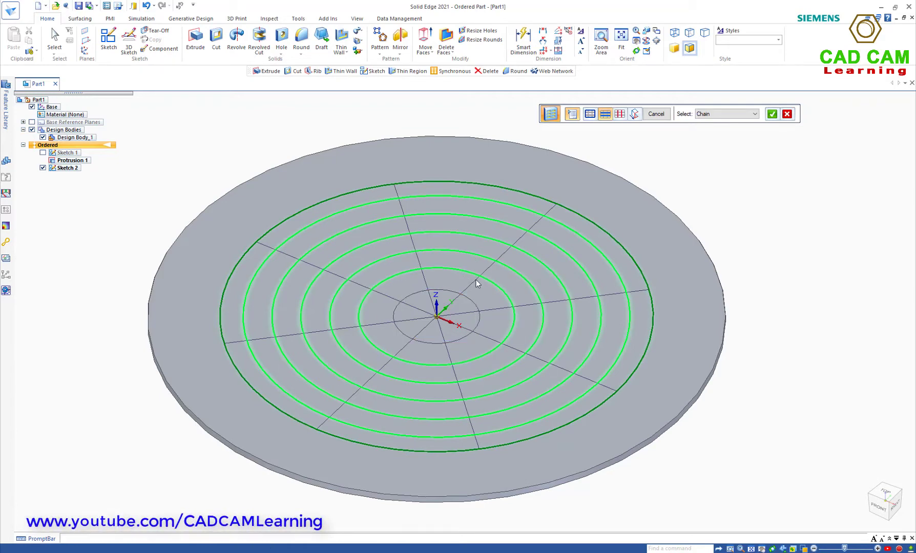
{"action": "left_click", "coordinate": [772, 114]}
Define the four lines through the origin as the vent's spars and generate the vent through the disc.
{"action": "left_click", "coordinate": [524, 233]}
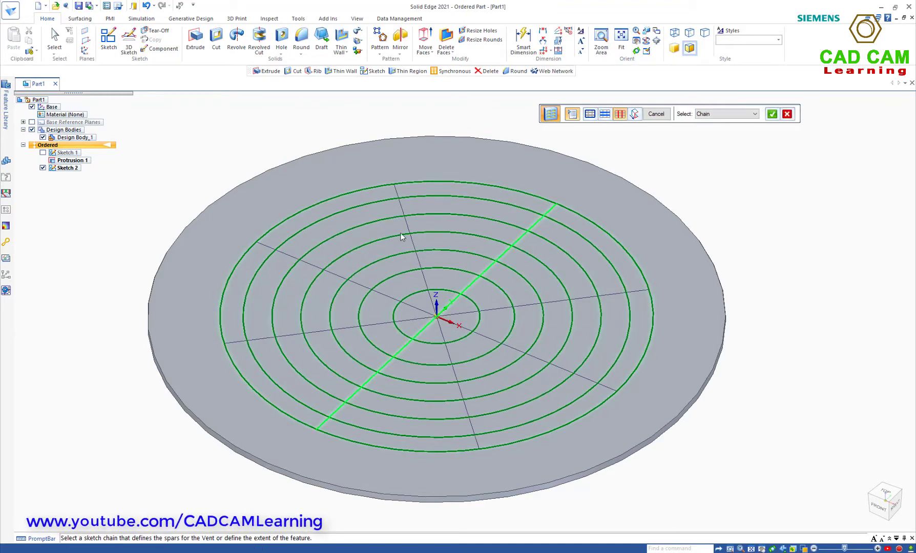
{"action": "left_click", "coordinate": [409, 235]}
{"action": "left_click", "coordinate": [354, 281]}
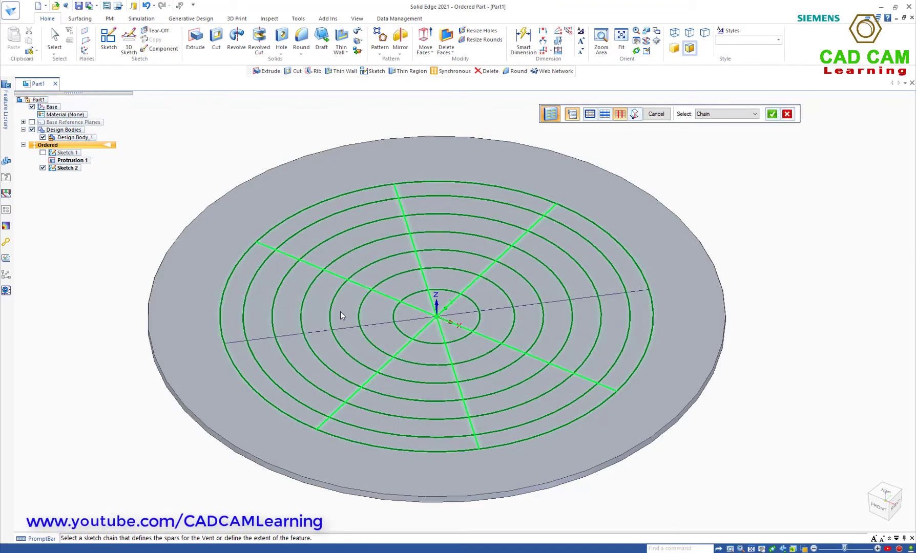
{"action": "left_click", "coordinate": [368, 326]}
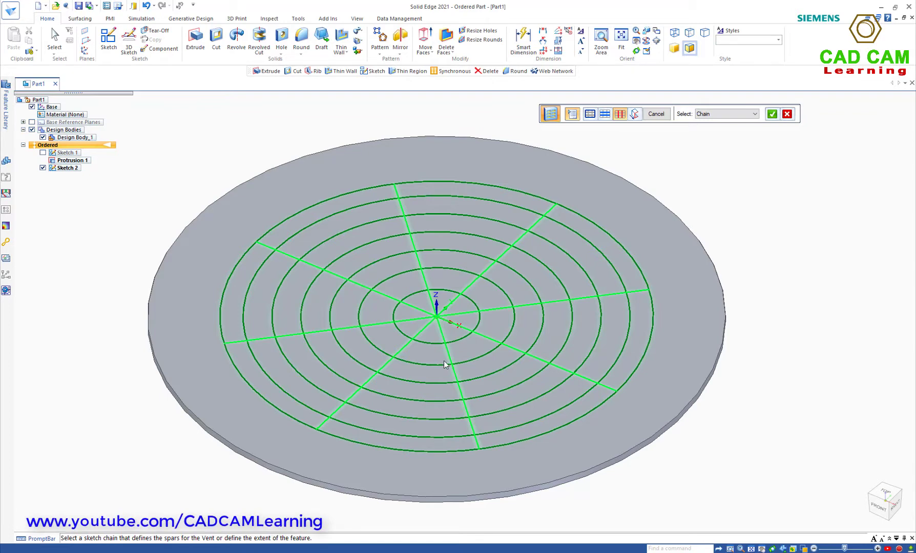
{"action": "left_click", "coordinate": [772, 115]}
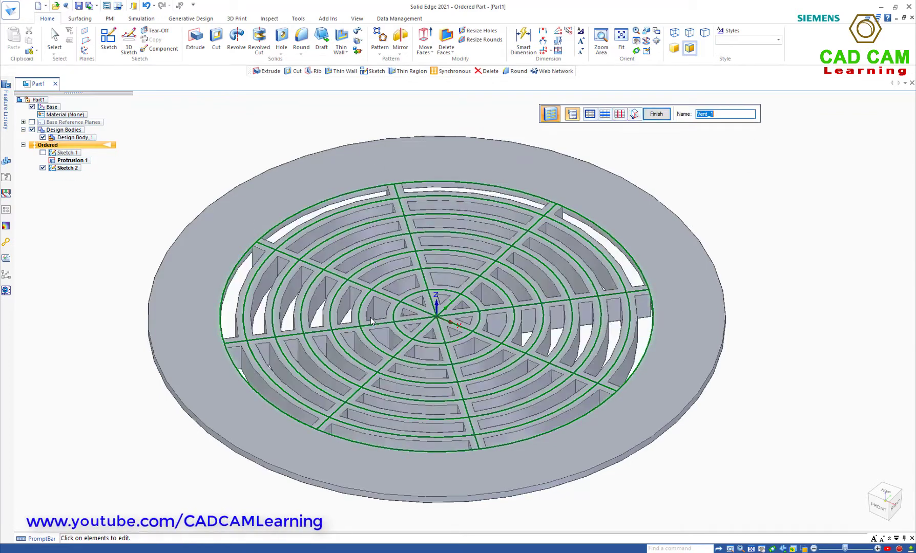
Set the vent's rib and spar depth to 2.5 mm and finish the feature.
{"action": "left_click", "coordinate": [572, 114]}
{"action": "double_click", "coordinate": [235, 127]}
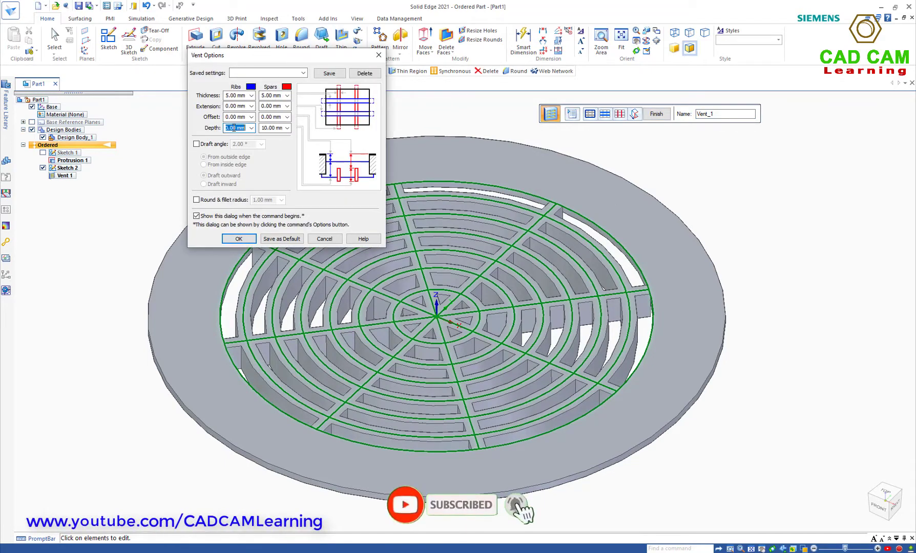
{"action": "type", "text": "2.5"}
{"action": "double_click", "coordinate": [276, 128]}
{"action": "type", "text": "2.5"}
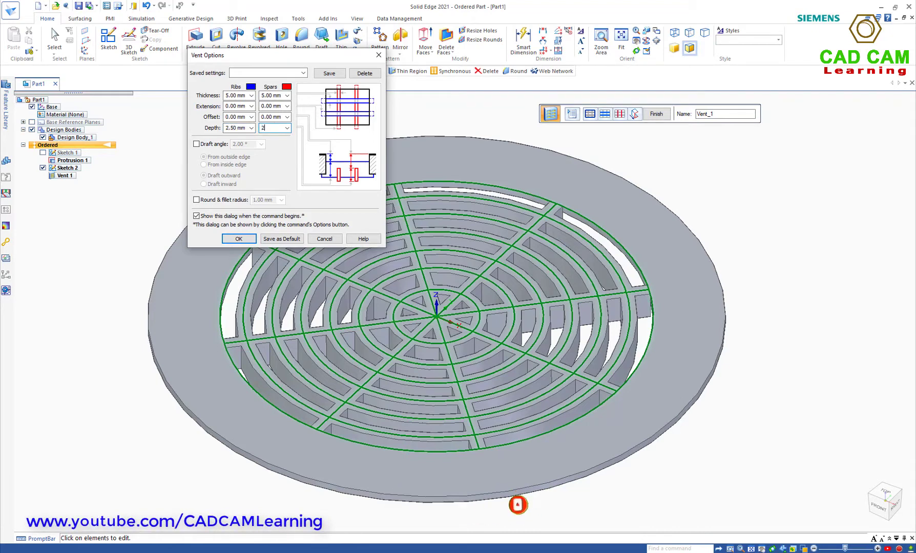
{"action": "left_click", "coordinate": [238, 239]}
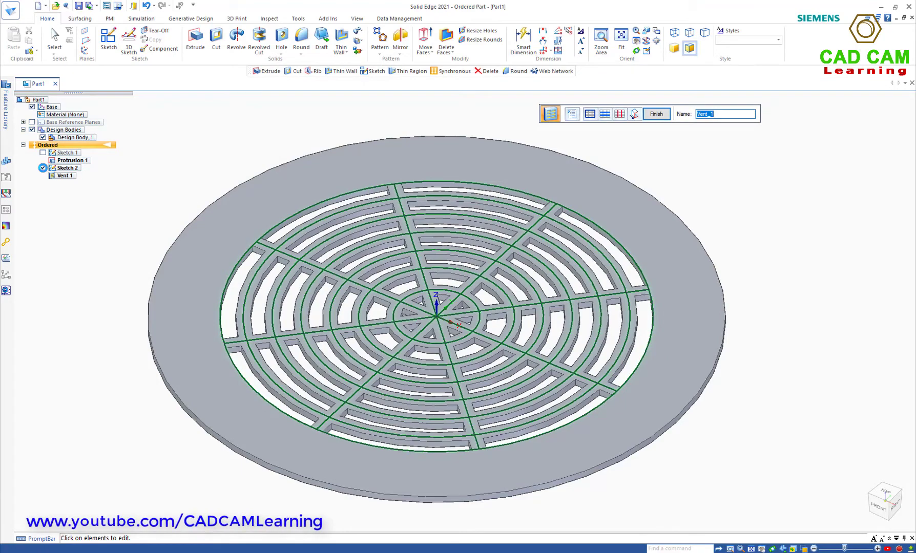
{"action": "left_click", "coordinate": [656, 114]}
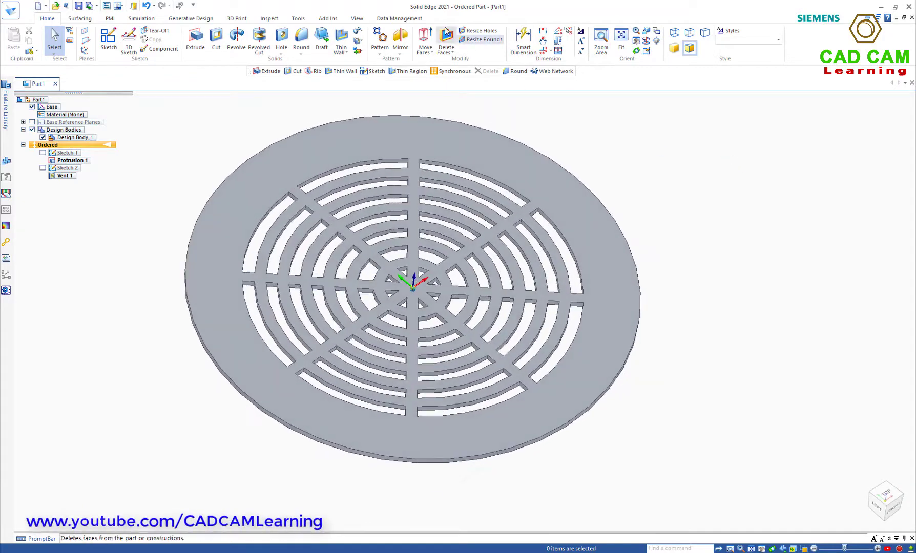
Paint the vented disc with the Khaki style using Part Painter with feature selection.
{"action": "left_click", "coordinate": [357, 18]}
{"action": "left_click", "coordinate": [331, 49]}
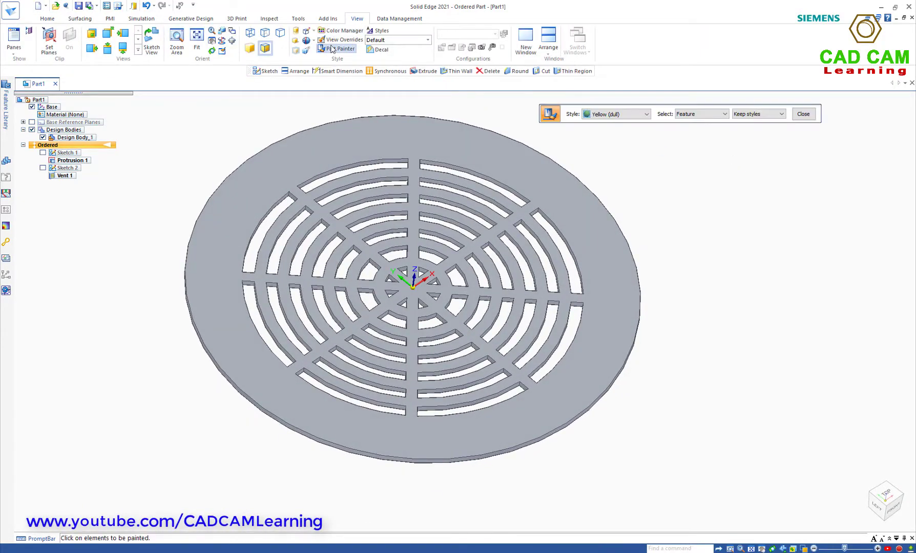
{"action": "left_click", "coordinate": [613, 114]}
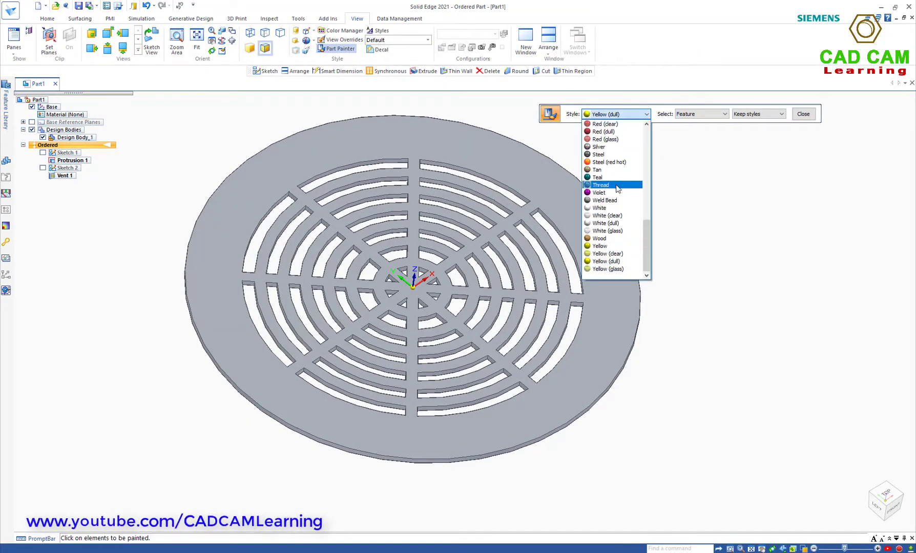
{"action": "scroll", "coordinate": [617, 189], "scroll_direction": "up", "scroll_amount": 3}
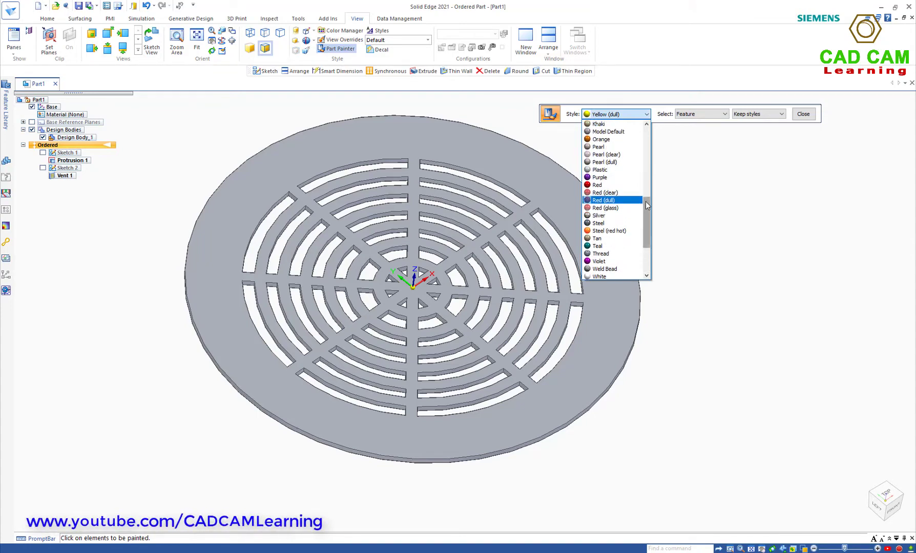
{"action": "left_click_drag", "start_coordinate": [647, 205], "coordinate": [653, 186]}
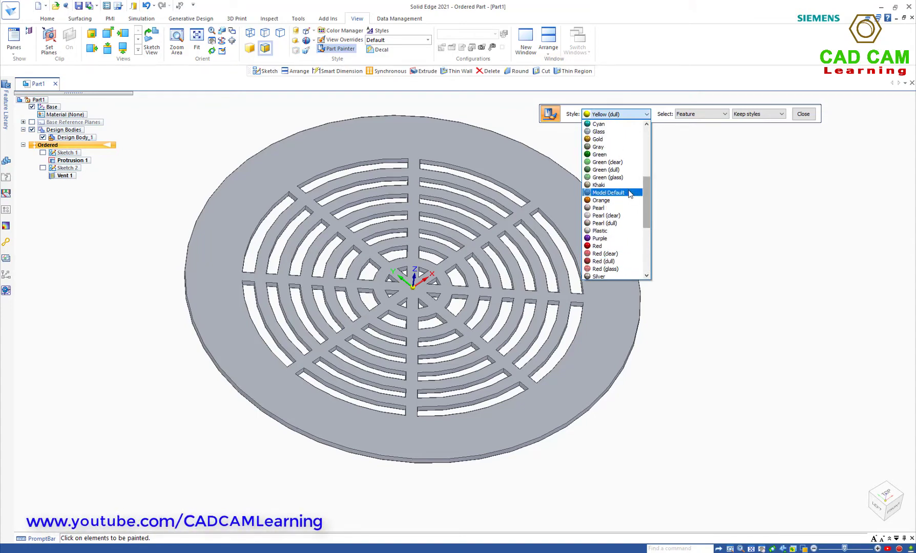
{"action": "left_click", "coordinate": [612, 185]}
{"action": "left_click", "coordinate": [558, 218]}
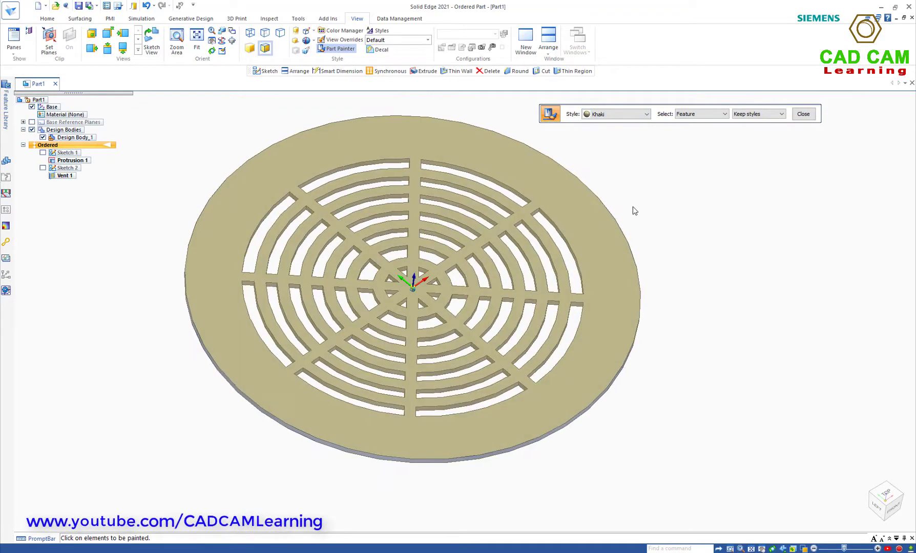
{"action": "mouse_move", "coordinate": [632, 206]}
{"action": "middle_mouse_down"}
{"action": "mouse_move", "coordinate": [803, 114]}
{"action": "mouse_move", "coordinate": [734, 143]}
{"action": "middle_mouse_up"}
{"action": "left_click", "coordinate": [803, 114]}
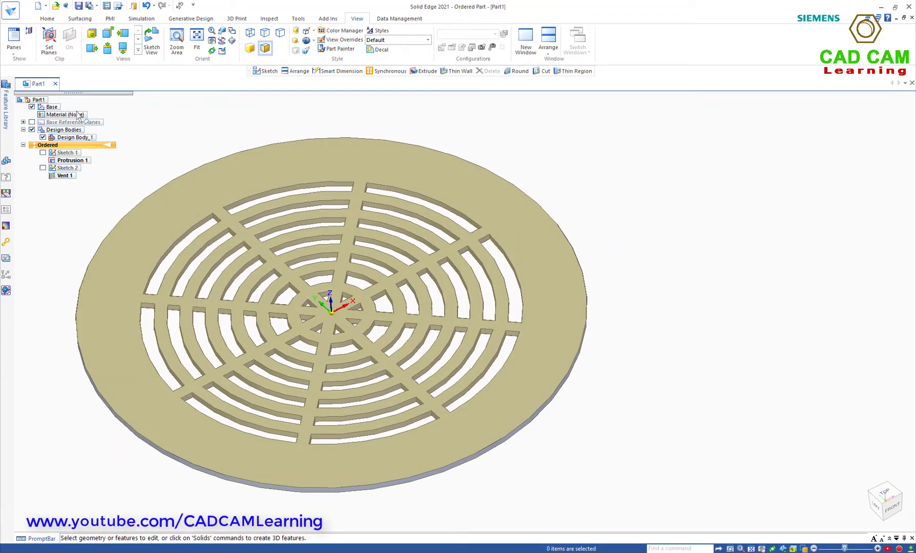
Create a new Metric Part document and switch it to the Ordered environment.
{"action": "left_click", "coordinate": [11, 9]}
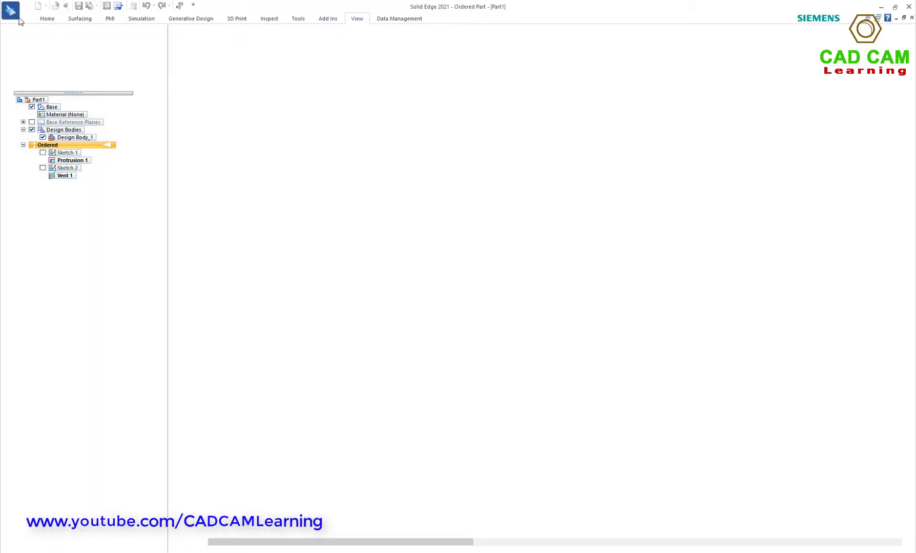
{"action": "left_click", "coordinate": [51, 53]}
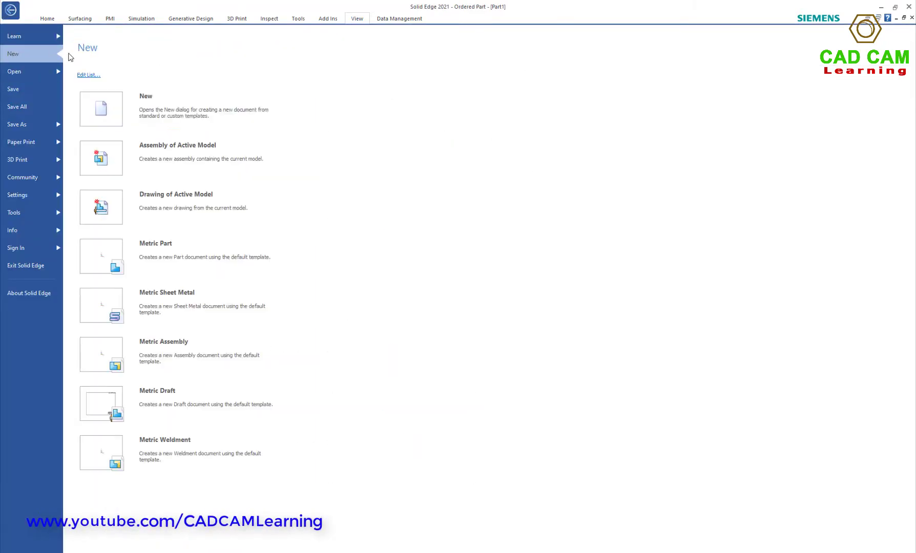
{"action": "left_click", "coordinate": [224, 249]}
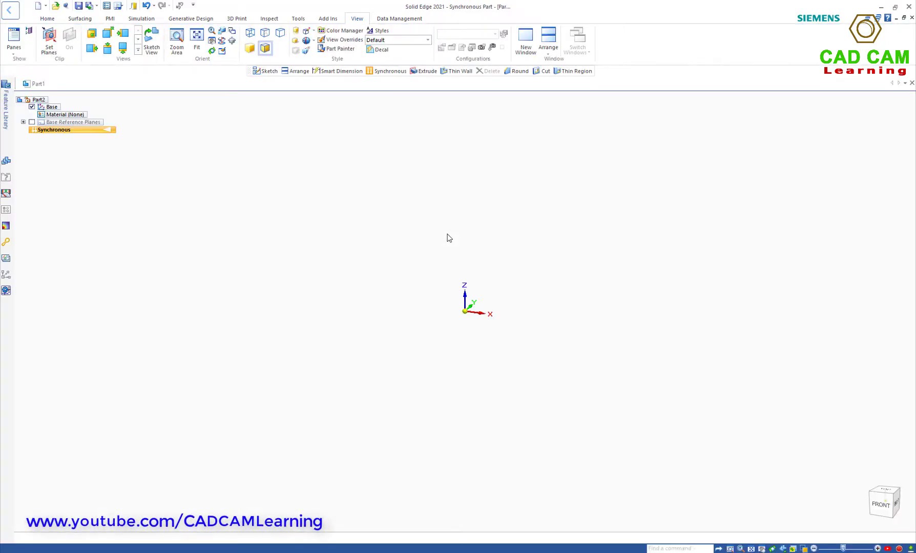
{"action": "right_click", "coordinate": [222, 137]}
{"action": "left_click", "coordinate": [266, 285]}
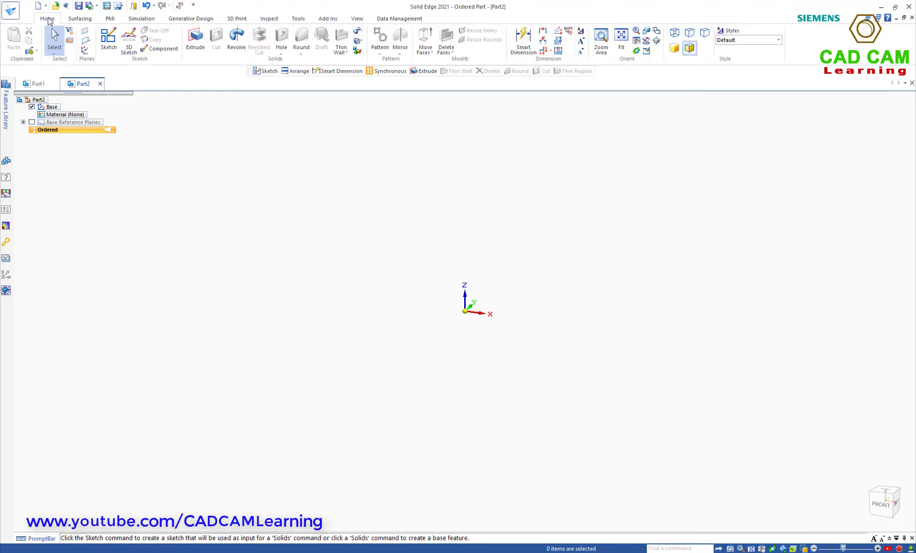
Sketch a 200 mm by 200 mm square centred on the origin on the front (XZ) plane and finish the sketch.
{"action": "left_click", "coordinate": [109, 40]}
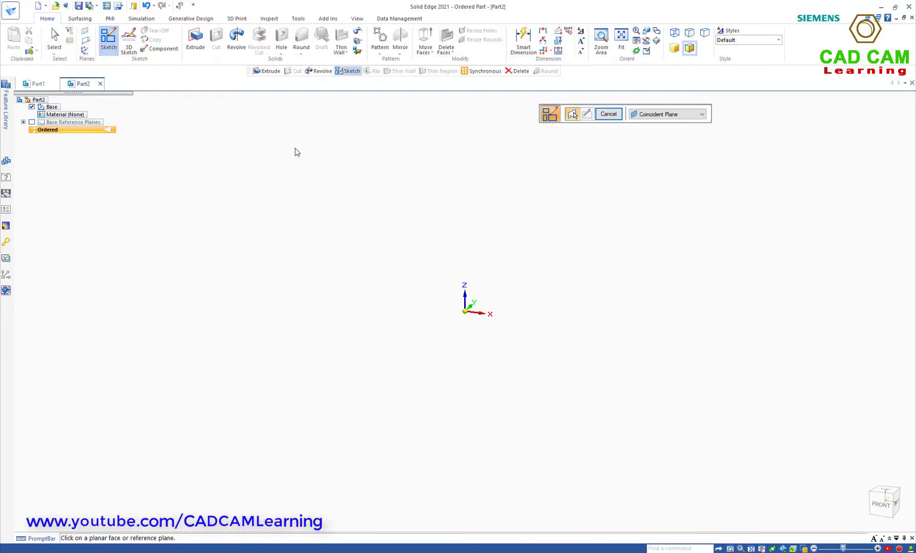
{"action": "left_click", "coordinate": [476, 304]}
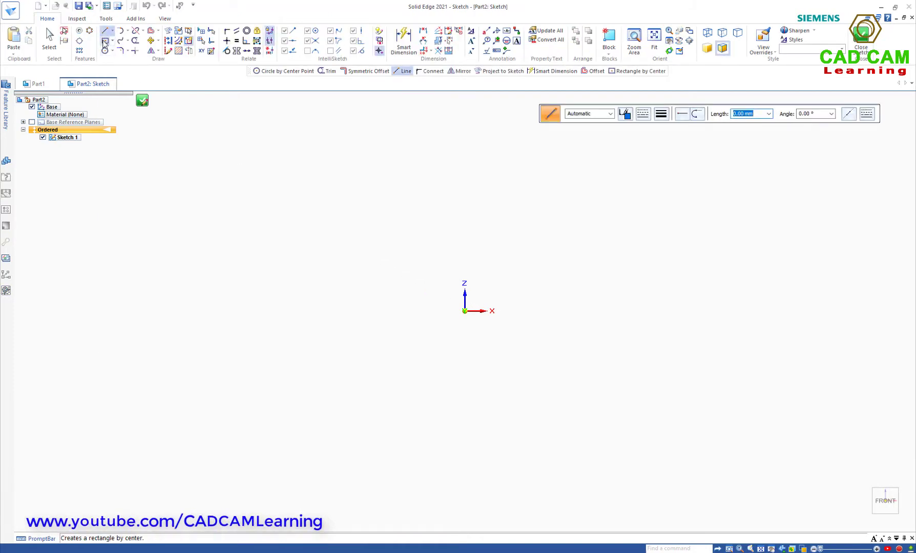
{"action": "left_click", "coordinate": [105, 41]}
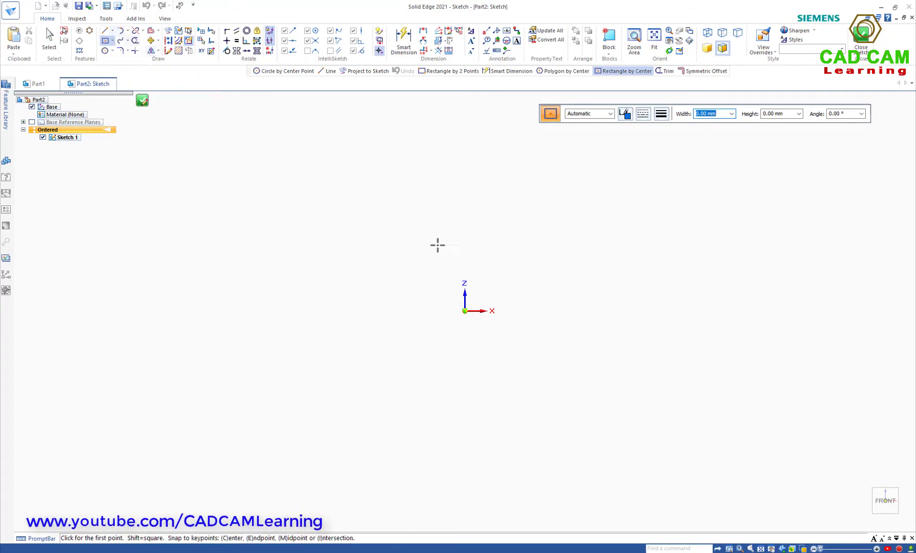
{"action": "left_click", "coordinate": [464, 311]}
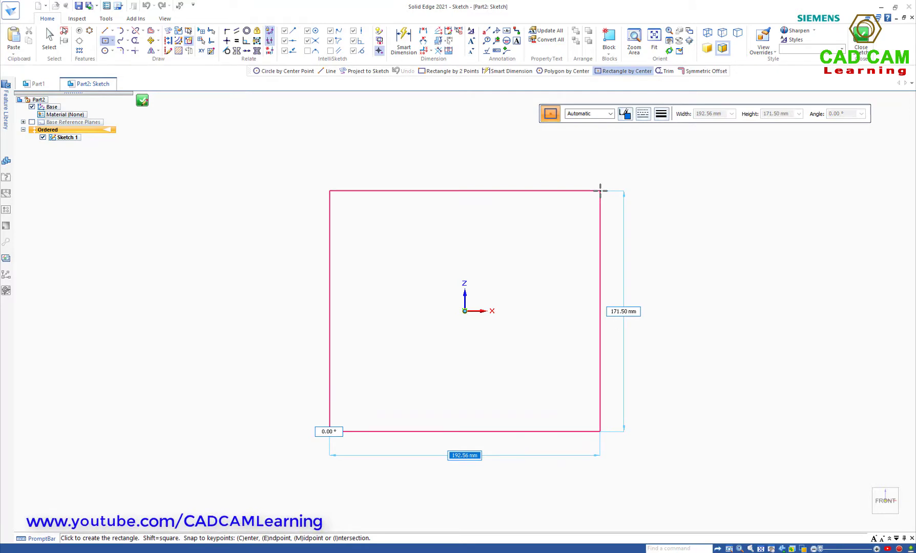
{"action": "type", "text": "10"}
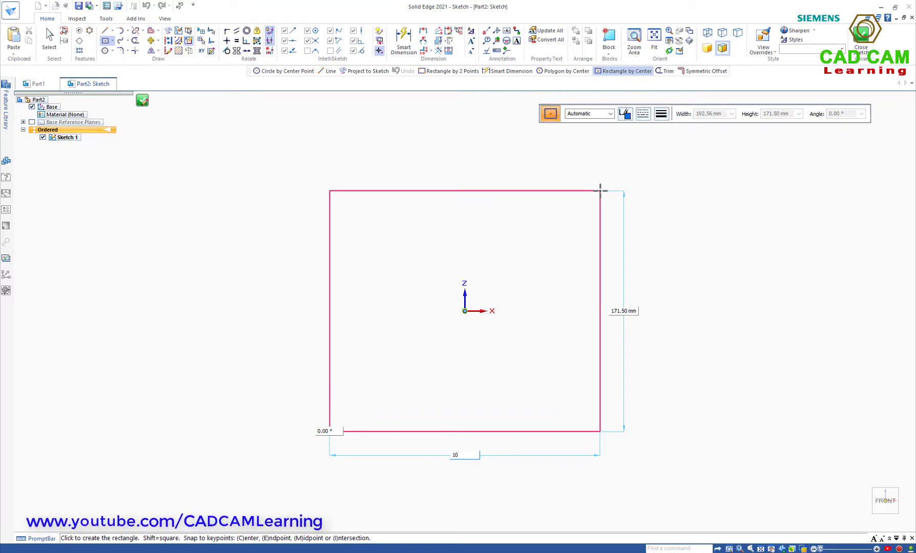
{"action": "type", "text": "200"}
{"action": "key", "text": "Tab"}
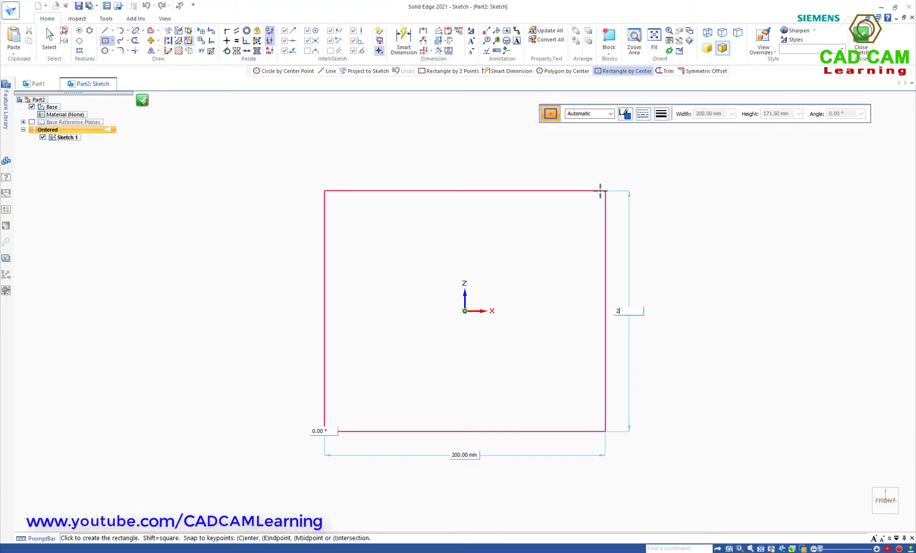
{"action": "type", "text": "200"}
{"action": "key", "text": "Tab"}
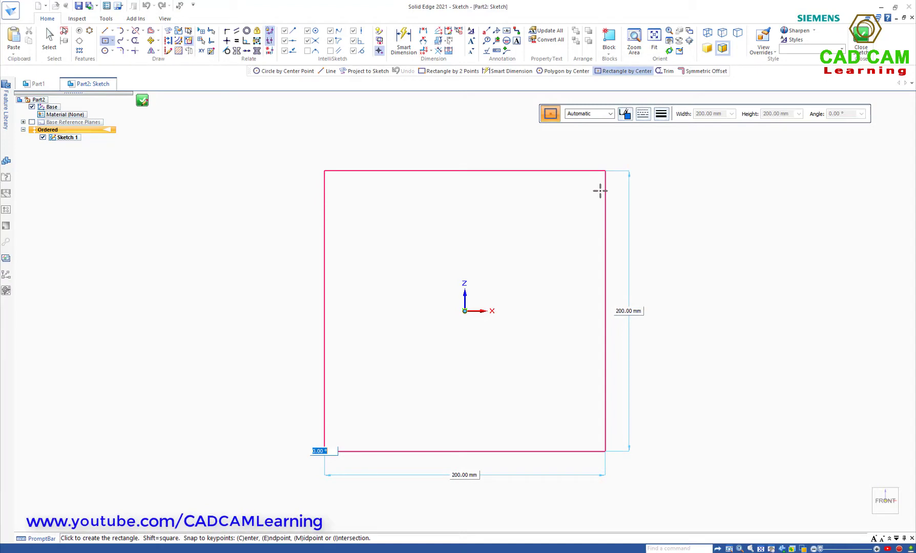
{"action": "key", "text": "Return"}
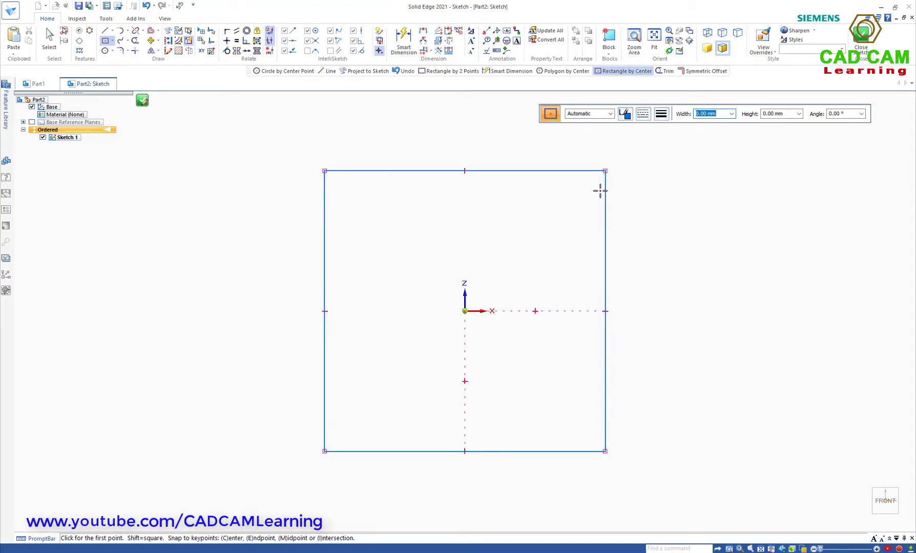
{"action": "key", "text": "Escape"}
{"action": "left_click", "coordinate": [861, 39]}
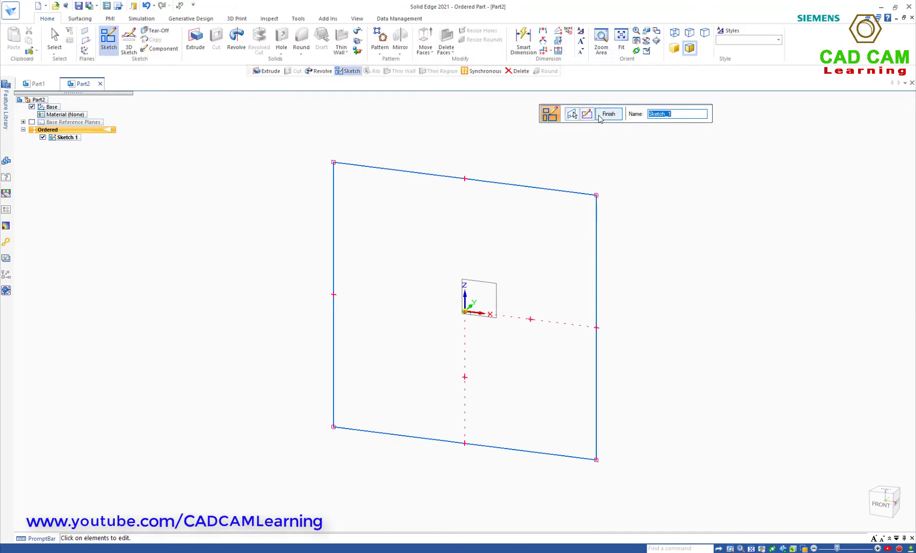
{"action": "left_click", "coordinate": [608, 115]}
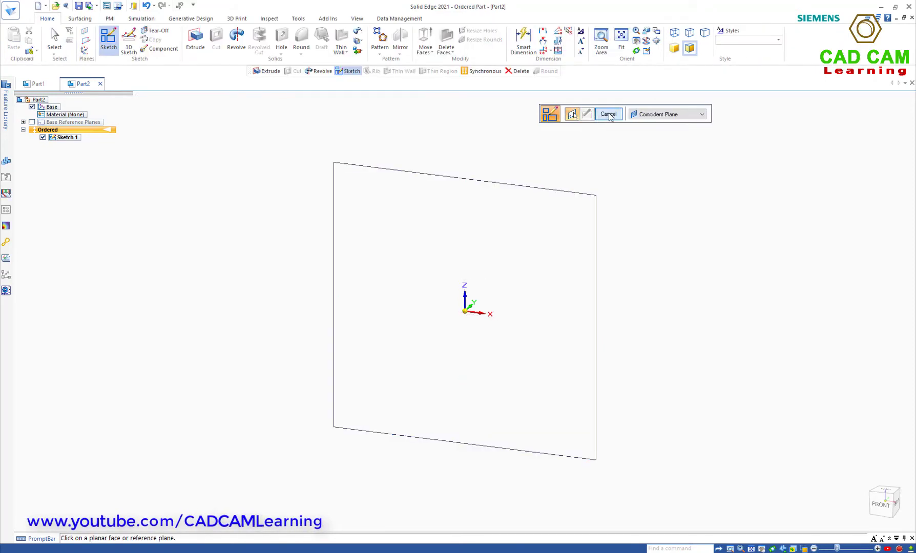
Extrude the square sketch 3 mm to one side to form a solid plate and finish the feature.
{"action": "left_click", "coordinate": [192, 46]}
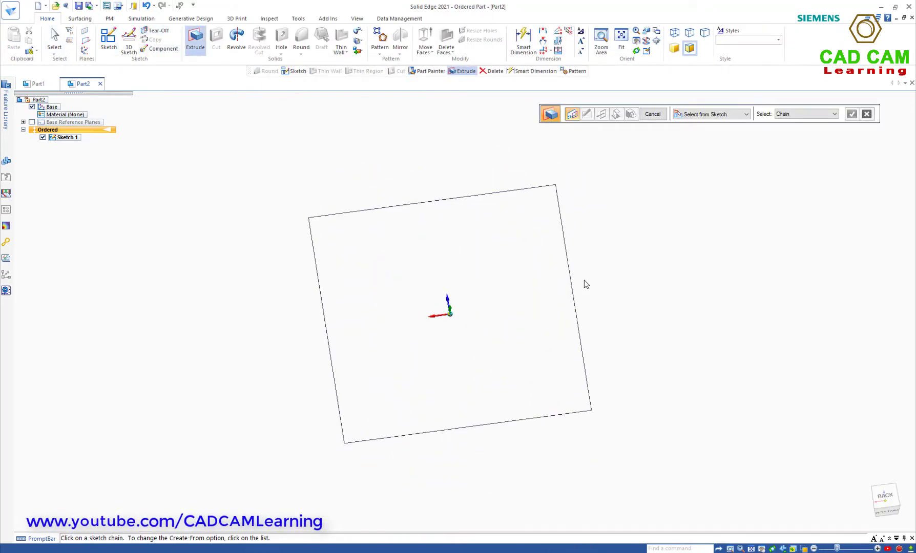
{"action": "left_click", "coordinate": [573, 288]}
{"action": "right_click", "coordinate": [607, 272]}
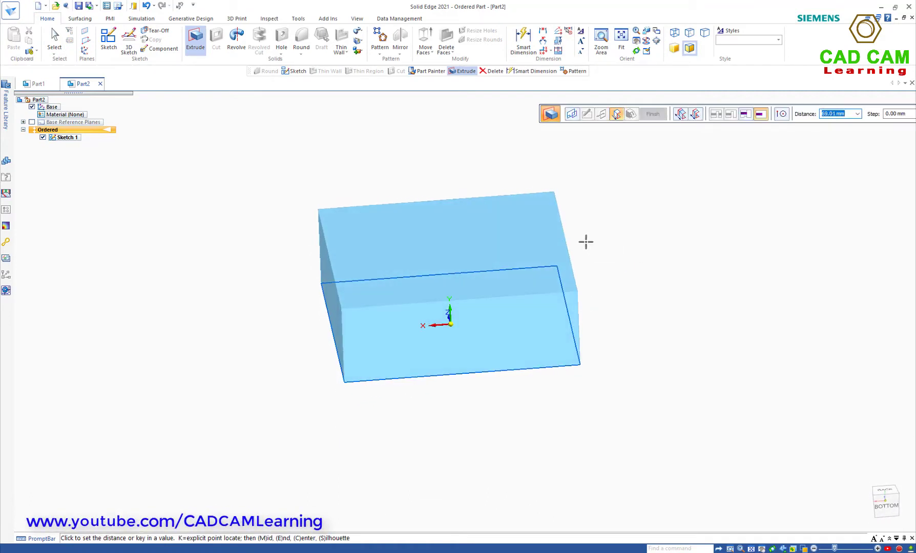
{"action": "type", "text": "3"}
{"action": "key", "text": "Return"}
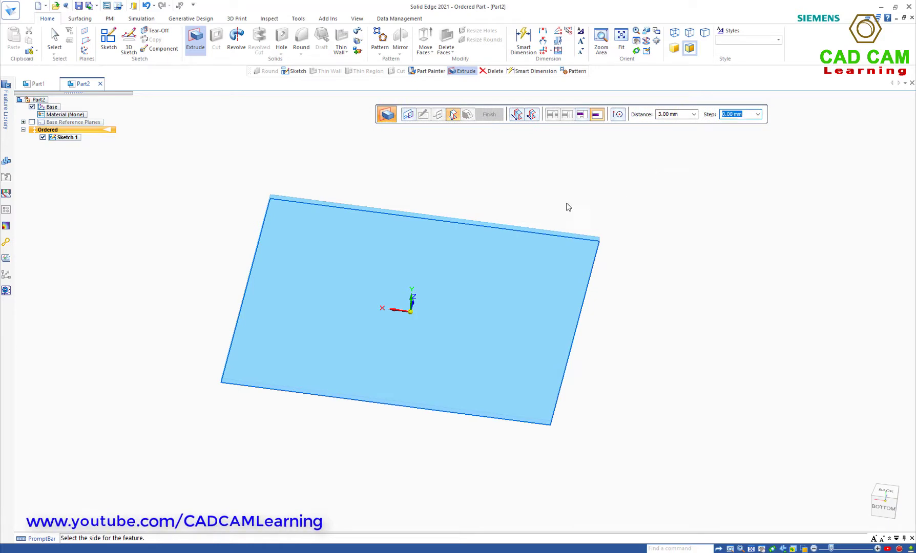
{"action": "left_click", "coordinate": [529, 205]}
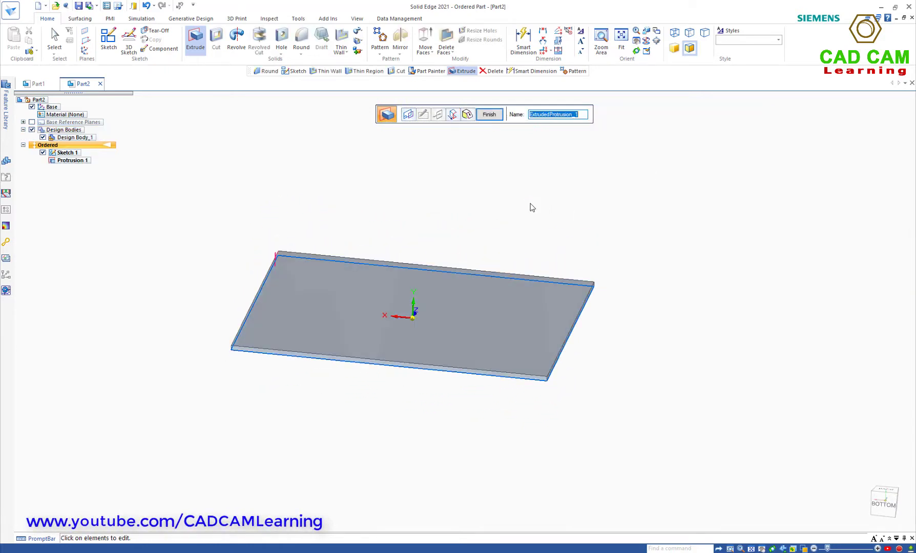
{"action": "left_click", "coordinate": [488, 115]}
{"action": "key", "text": "Escape"}
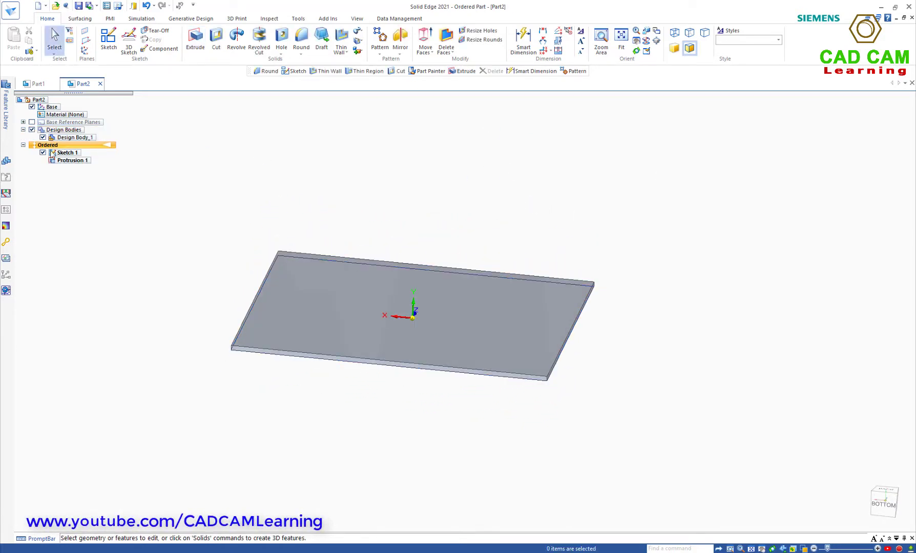
Hide the base sketch and draw a 150 mm by 150 mm square centred on the origin in a new sketch on the plate's back face.
{"action": "left_click", "coordinate": [43, 152]}
{"action": "mouse_move", "coordinate": [169, 172]}
{"action": "middle_mouse_down"}
{"action": "mouse_move", "coordinate": [296, 185]}
{"action": "mouse_move", "coordinate": [430, 165]}
{"action": "middle_mouse_up"}
{"action": "left_click", "coordinate": [108, 39]}
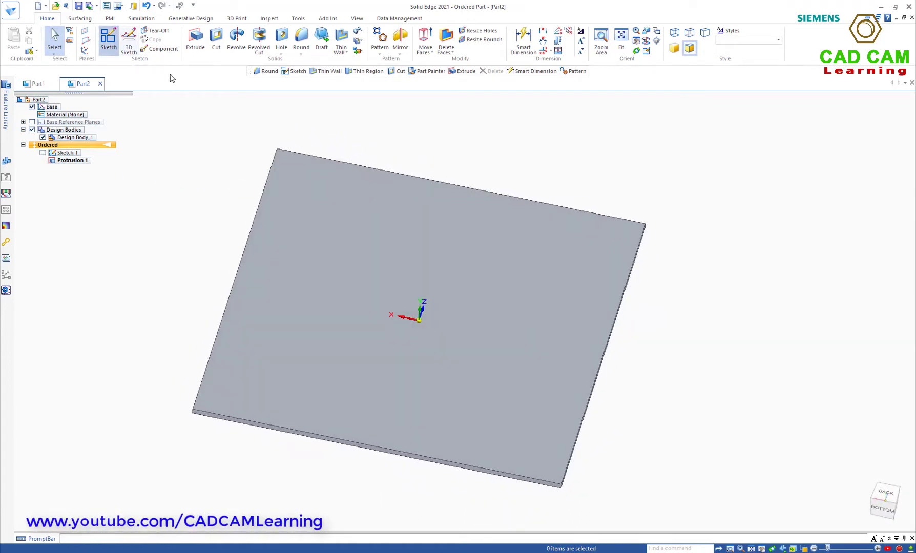
{"action": "left_click", "coordinate": [438, 240]}
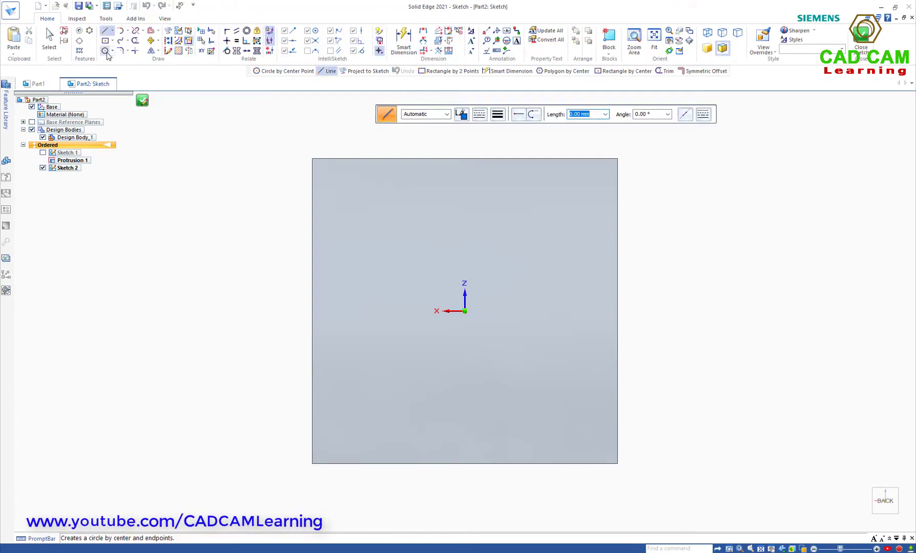
{"action": "left_click", "coordinate": [105, 41]}
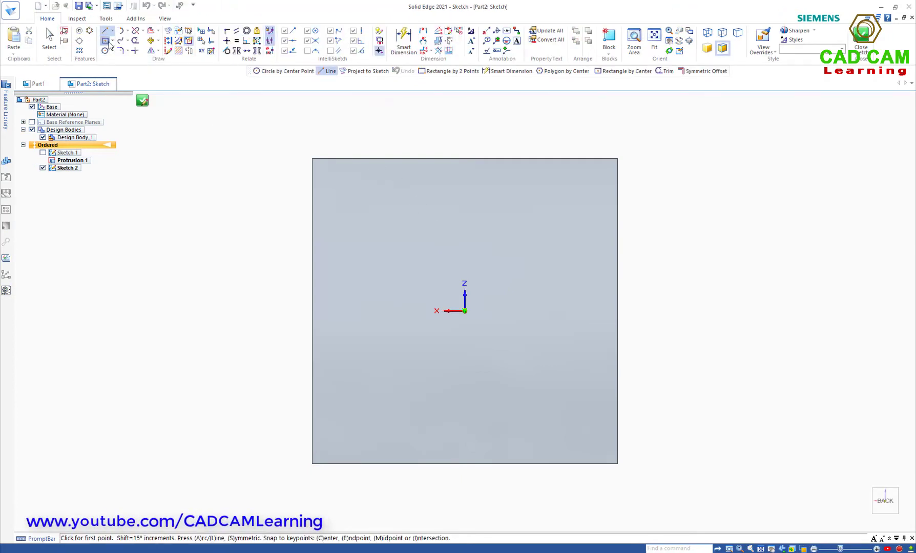
{"action": "left_click", "coordinate": [464, 311]}
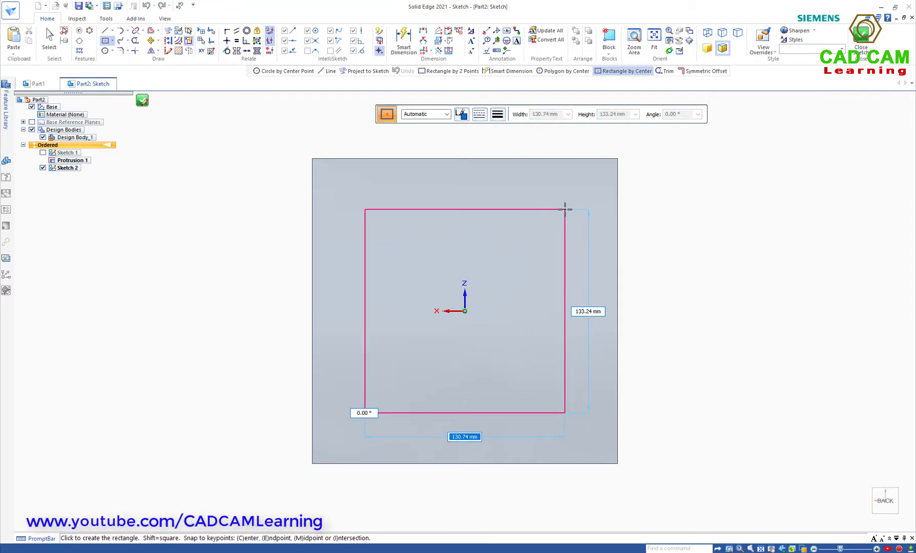
{"action": "type", "text": "150"}
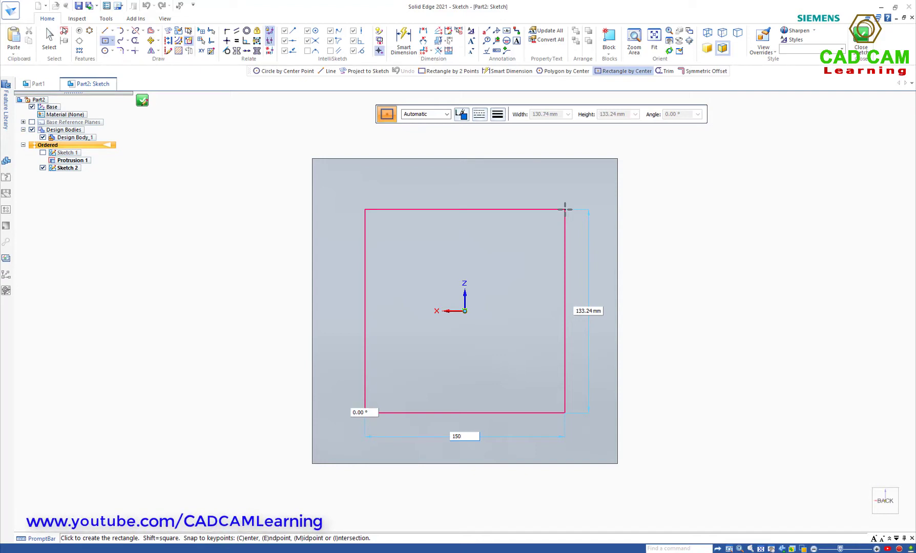
{"action": "key", "text": "Tab"}
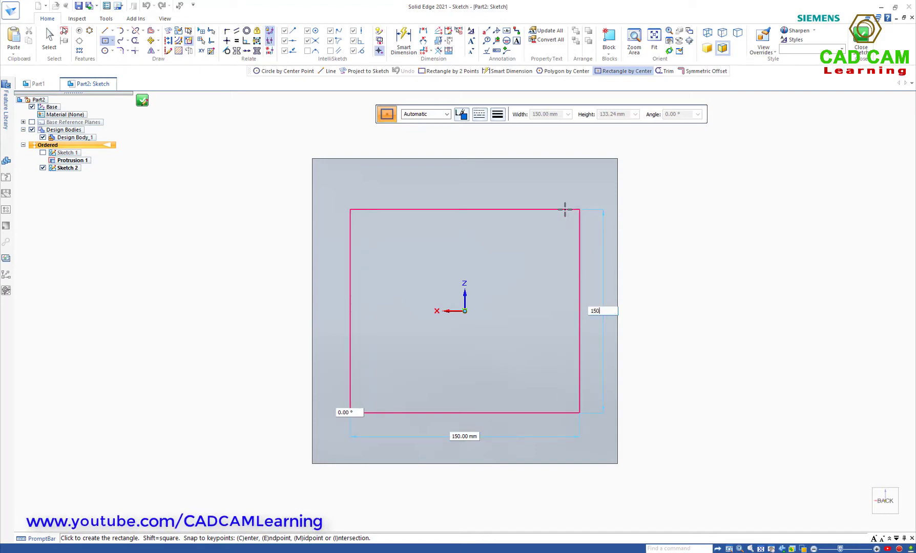
{"action": "key", "text": "Tab"}
{"action": "key", "text": "Return"}
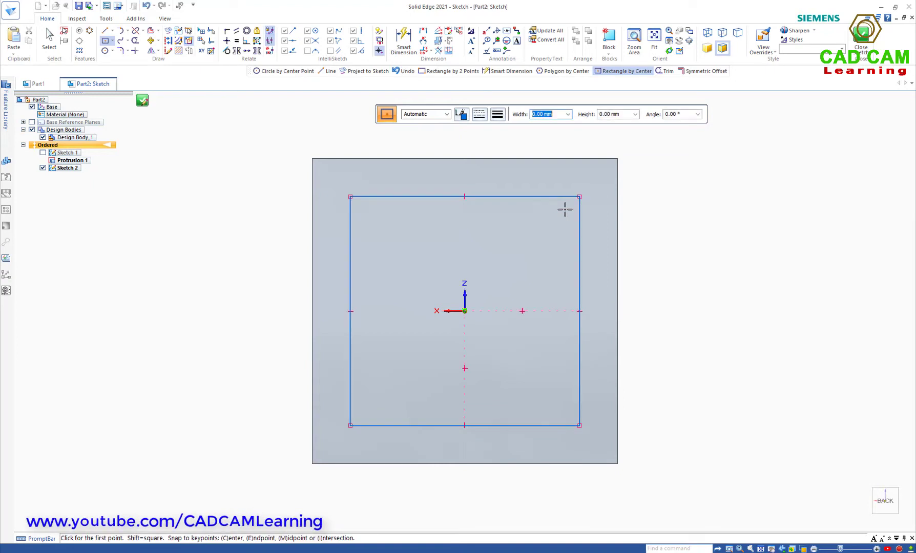
{"action": "key", "text": "Escape"}
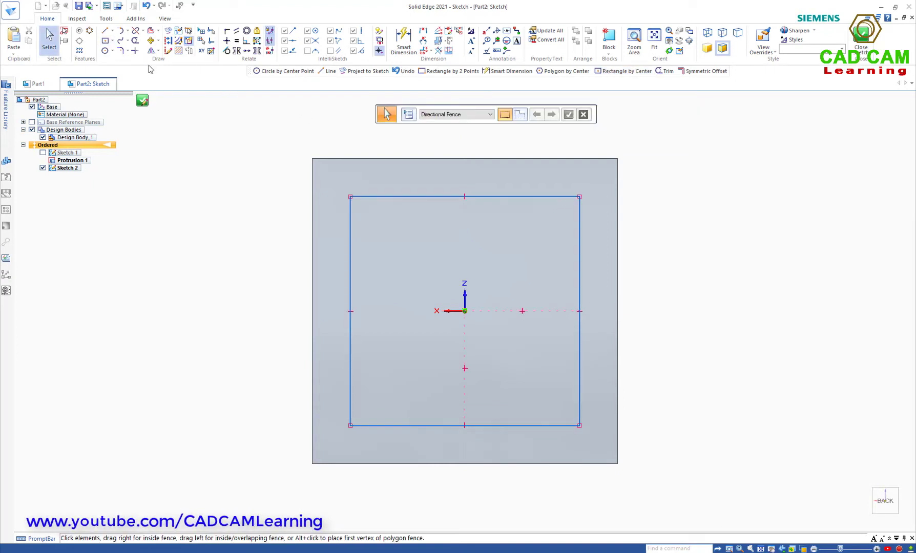
Draw a vertical and a horizontal centre line joining the midpoints of the 150 mm square's opposite sides.
{"action": "left_click", "coordinate": [464, 196]}
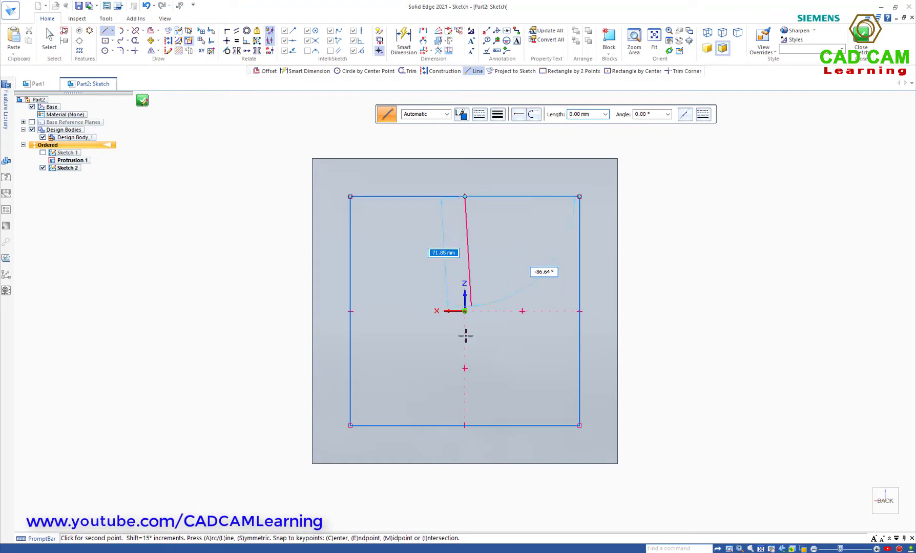
{"action": "left_click", "coordinate": [464, 425]}
{"action": "key", "text": "Escape"}
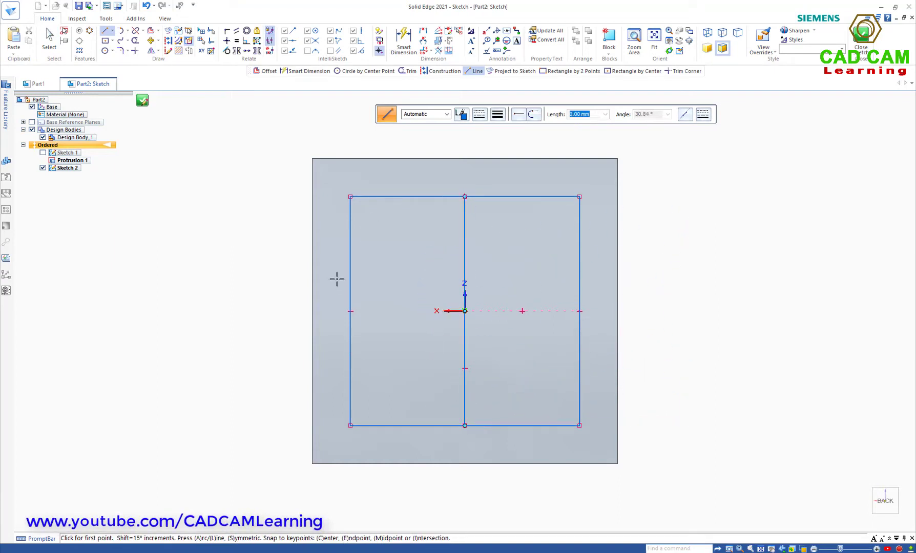
{"action": "left_click", "coordinate": [350, 311]}
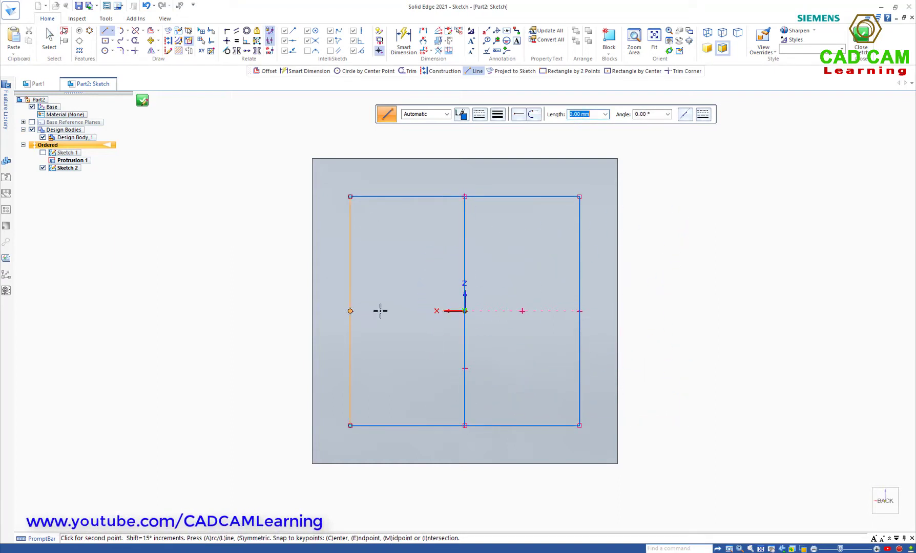
{"action": "left_click", "coordinate": [579, 311]}
{"action": "key", "text": "Escape"}
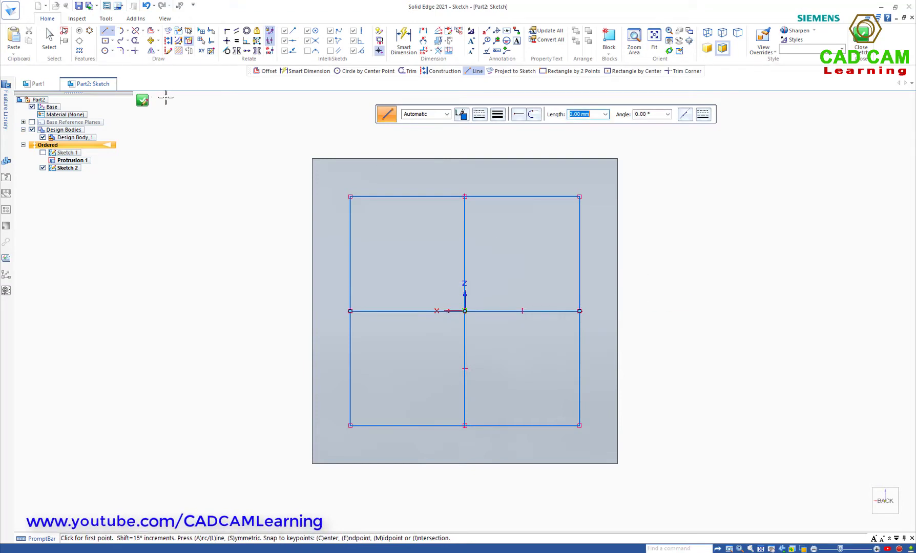
Offset the horizontal centre line upward four times at 15 mm spacing inside the square.
{"action": "left_click", "coordinate": [151, 31]}
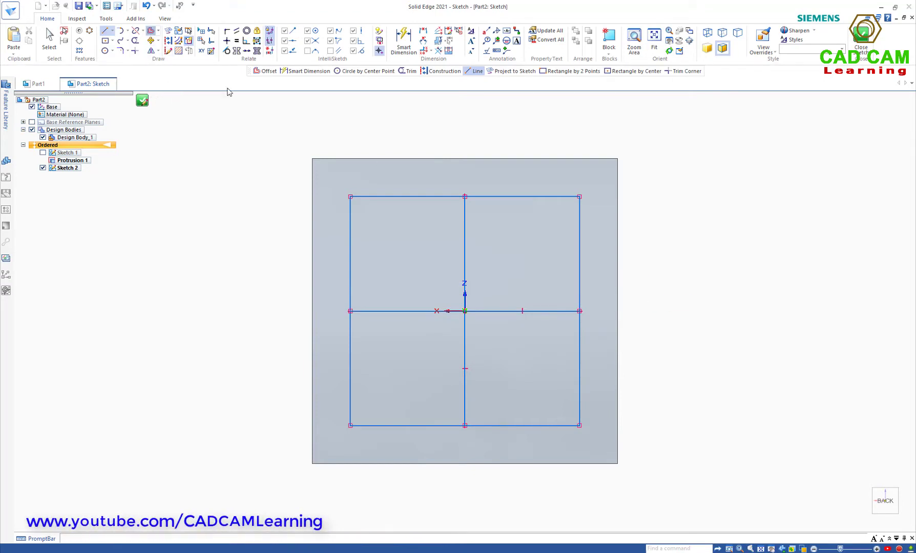
{"action": "left_click", "coordinate": [432, 311]}
{"action": "right_click", "coordinate": [432, 274]}
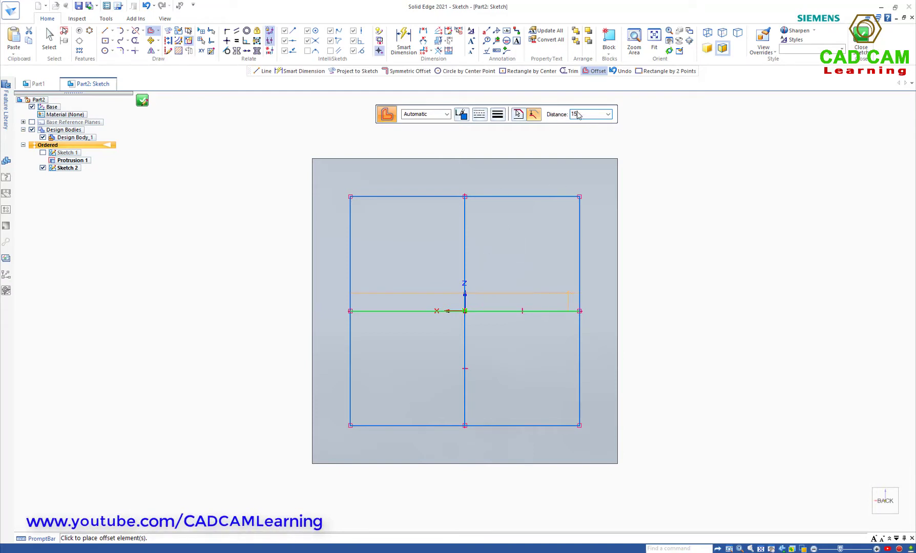
{"action": "left_click", "coordinate": [531, 118]}
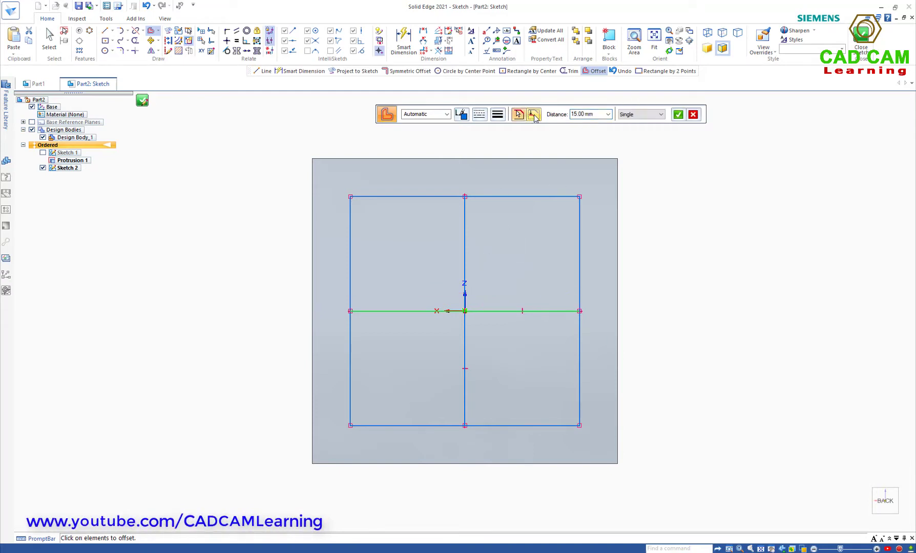
{"action": "left_click", "coordinate": [490, 311]}
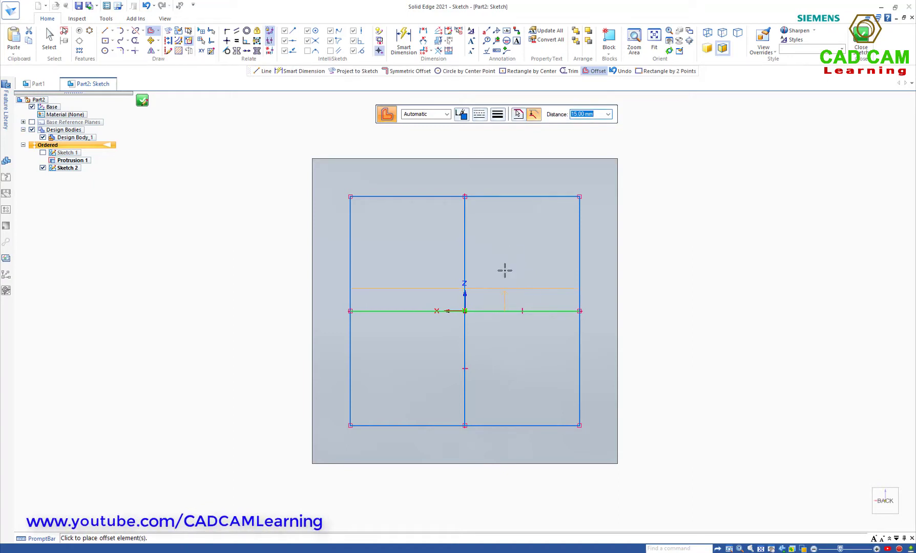
{"action": "left_click", "coordinate": [500, 262]}
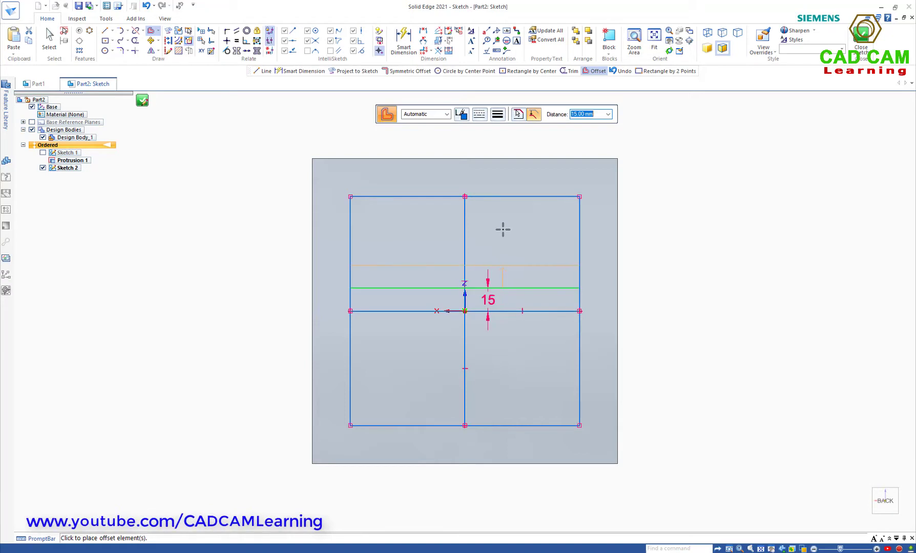
{"action": "left_click", "coordinate": [503, 226]}
{"action": "left_click", "coordinate": [508, 194]}
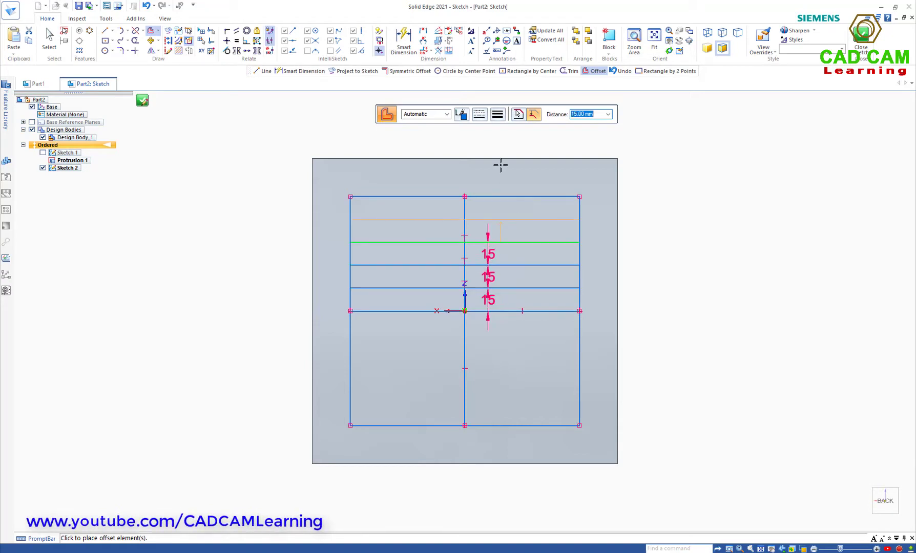
{"action": "left_click", "coordinate": [500, 164]}
{"action": "right_click", "coordinate": [622, 235]}
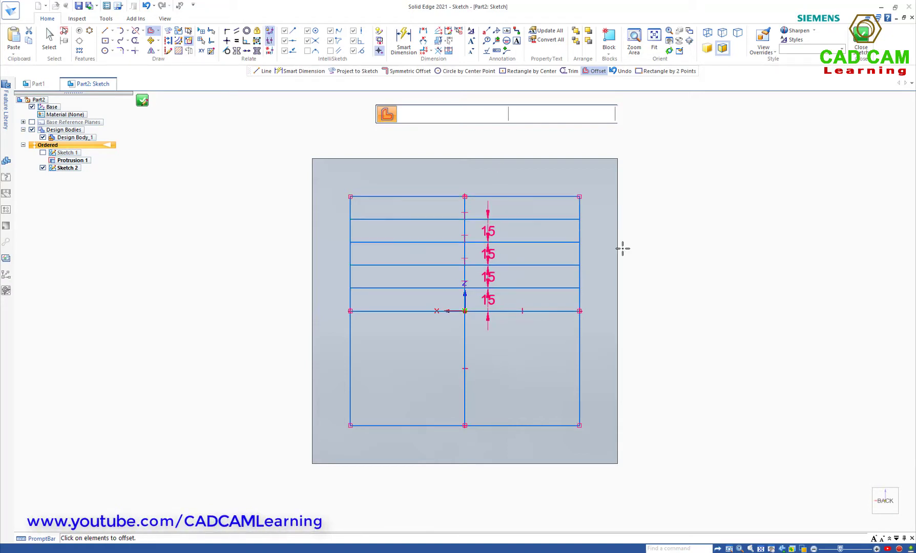
Offset the horizontal centre line downward four times at 15 mm spacing inside the square.
{"action": "left_click", "coordinate": [530, 311]}
{"action": "right_click", "coordinate": [606, 321]}
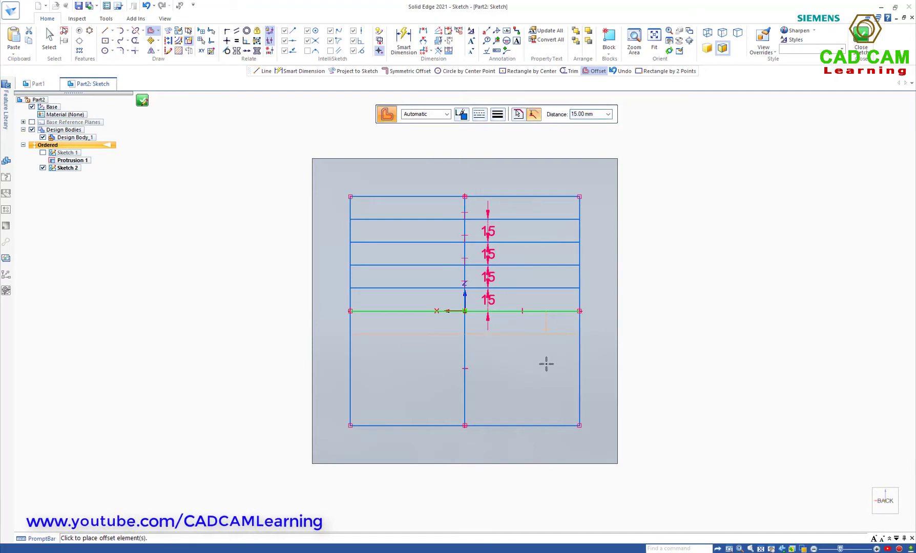
{"action": "left_click", "coordinate": [545, 366]}
{"action": "left_click", "coordinate": [526, 398]}
{"action": "left_click", "coordinate": [526, 408]}
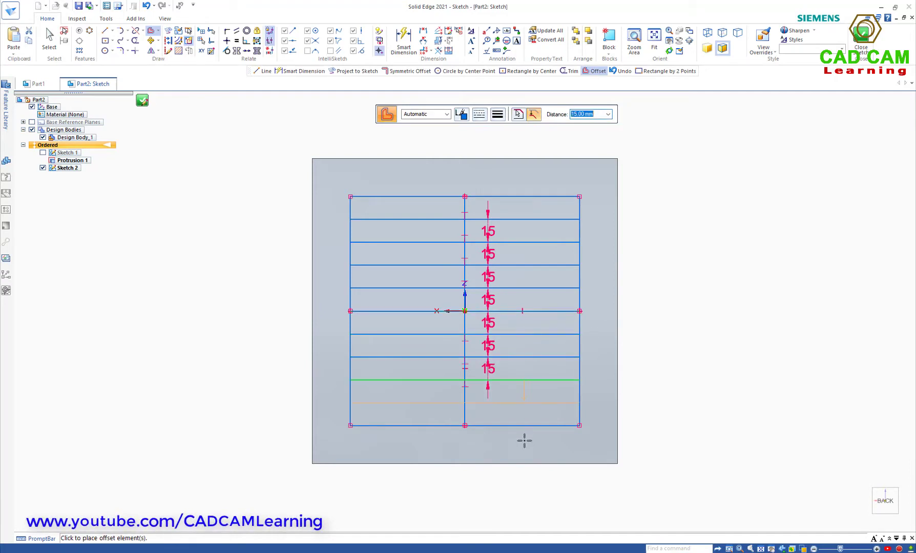
{"action": "left_click", "coordinate": [524, 441]}
{"action": "right_click", "coordinate": [633, 396]}
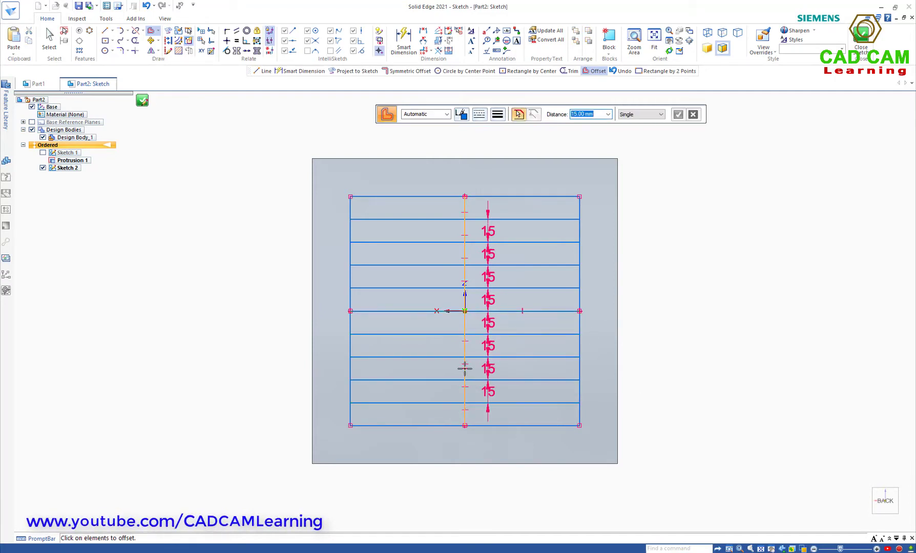
Offset the vertical centre line to the right four times at 15 mm spacing inside the square.
{"action": "left_click", "coordinate": [464, 368]}
{"action": "right_click", "coordinate": [512, 370]}
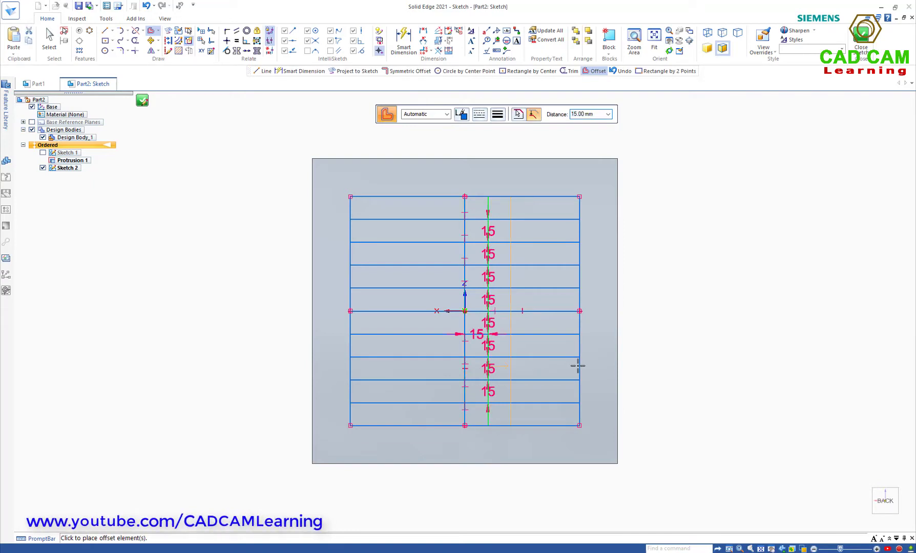
{"action": "left_click", "coordinate": [627, 370]}
{"action": "left_click", "coordinate": [666, 370]}
{"action": "left_click", "coordinate": [674, 369]}
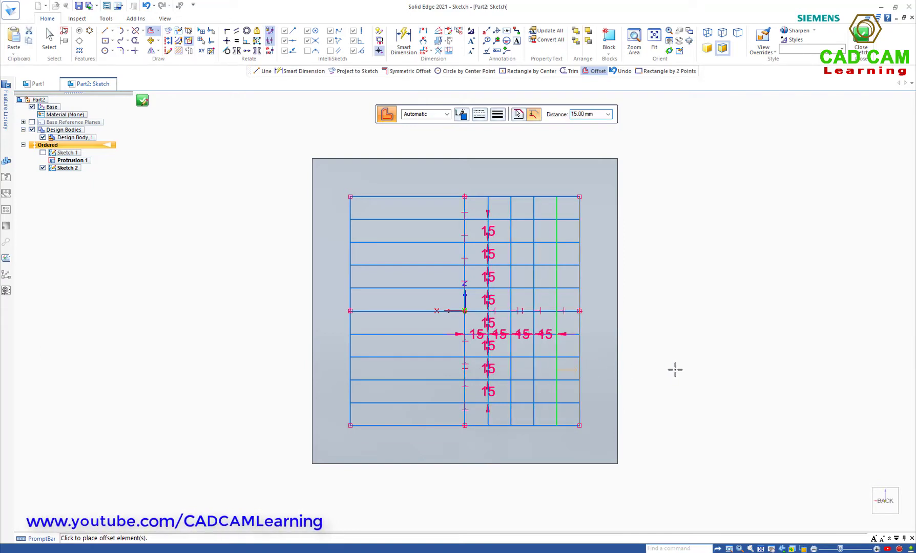
{"action": "right_click", "coordinate": [675, 370]}
Offset the vertical centre line to the left four times at 15 mm spacing to complete the grid.
{"action": "key", "text": "Return"}
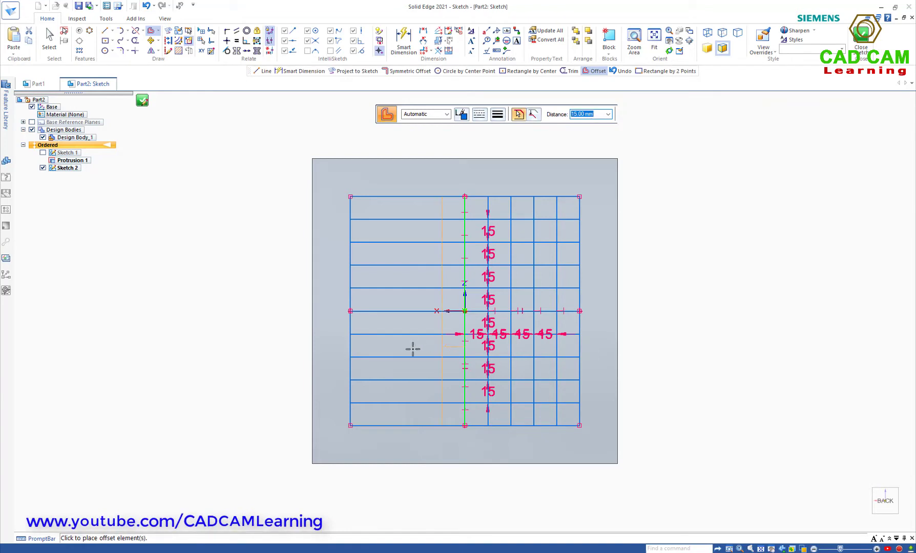
{"action": "left_click", "coordinate": [402, 352]}
{"action": "left_click", "coordinate": [382, 352]}
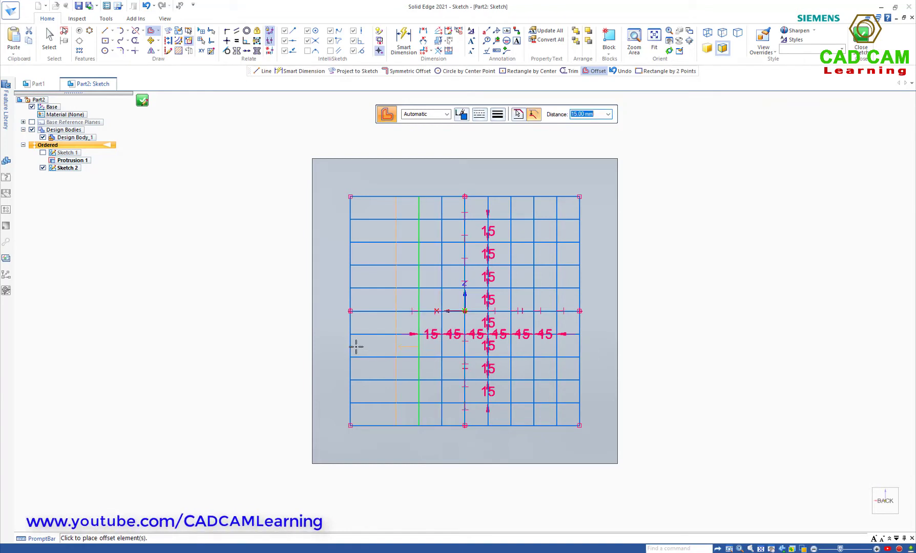
{"action": "left_click", "coordinate": [354, 346]}
{"action": "left_click", "coordinate": [346, 348]}
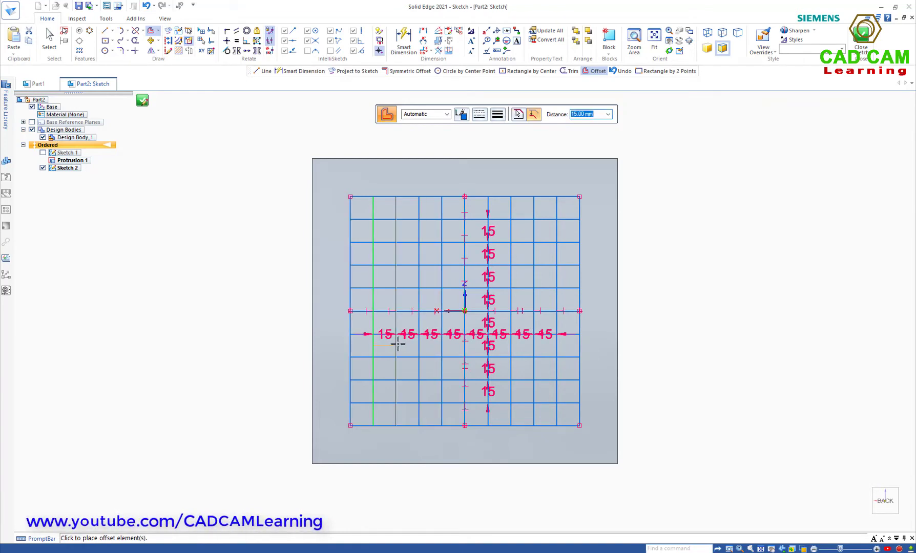
{"action": "key", "text": "Escape"}
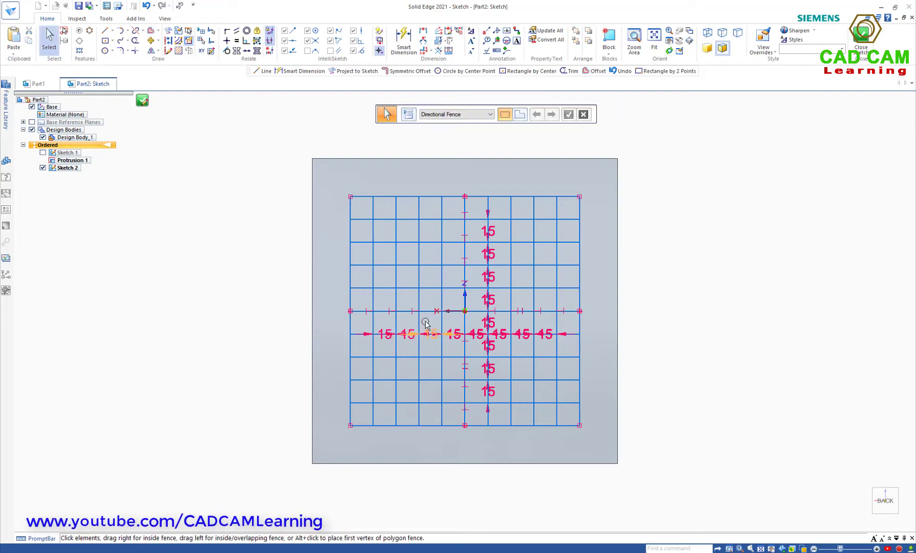
Close the grid sketch and leave the Sketch command.
{"action": "mouse_move", "coordinate": [429, 329]}
{"action": "middle_mouse_down"}
{"action": "mouse_move", "coordinate": [525, 250]}
{"action": "mouse_move", "coordinate": [568, 172]}
{"action": "mouse_move", "coordinate": [823, 69]}
{"action": "middle_mouse_up"}
{"action": "left_click", "coordinate": [862, 37]}
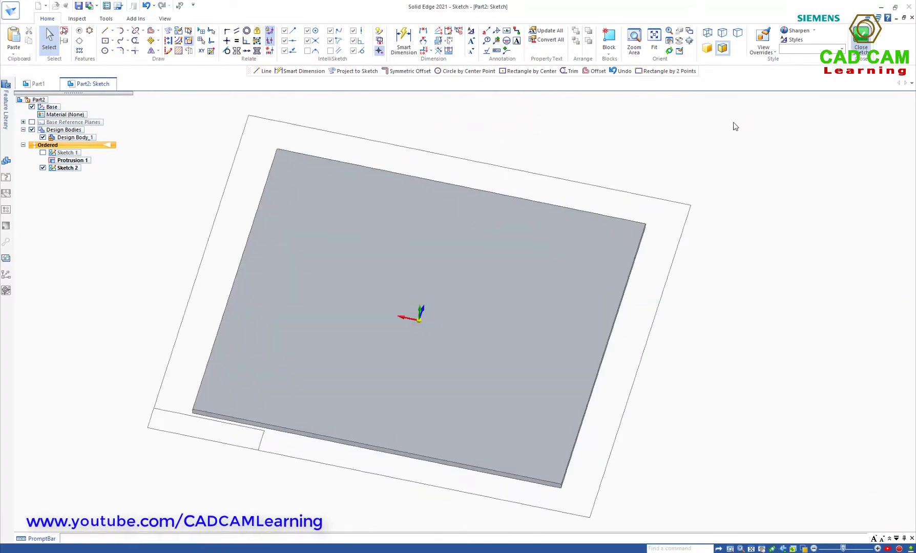
{"action": "left_click", "coordinate": [445, 114]}
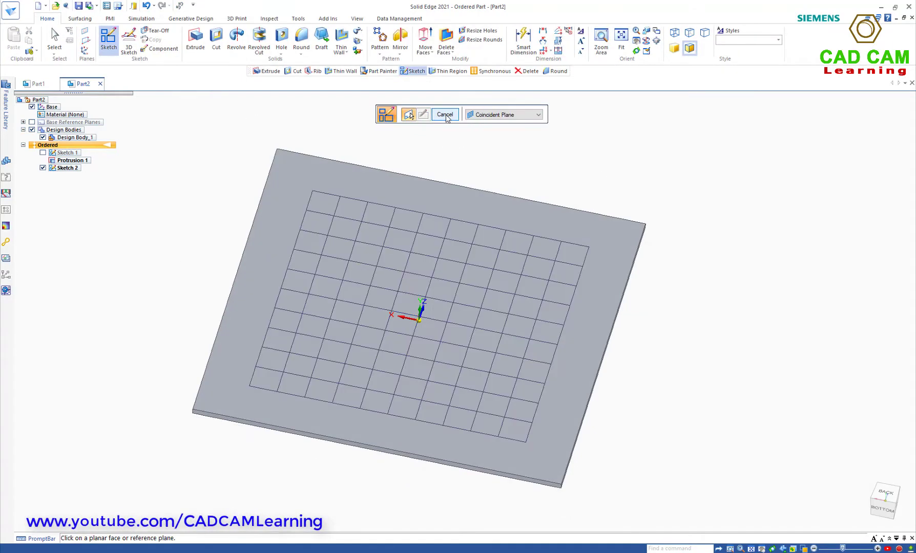
Round the plate's four vertical corner edges with a 10 mm radius and finish the feature.
{"action": "left_click", "coordinate": [301, 38]}
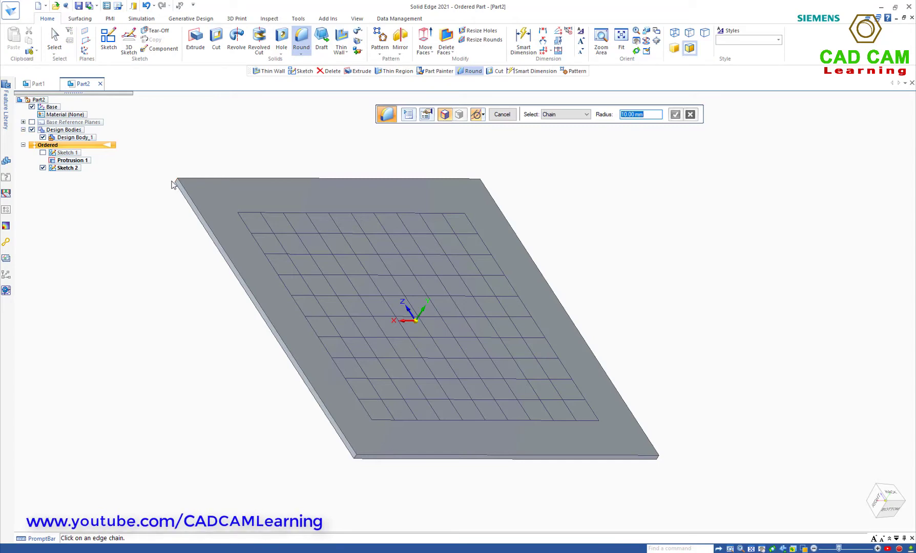
{"action": "left_click", "coordinate": [175, 184]}
{"action": "middle_click_drag", "start_coordinate": [342, 203], "coordinate": [574, 425]}
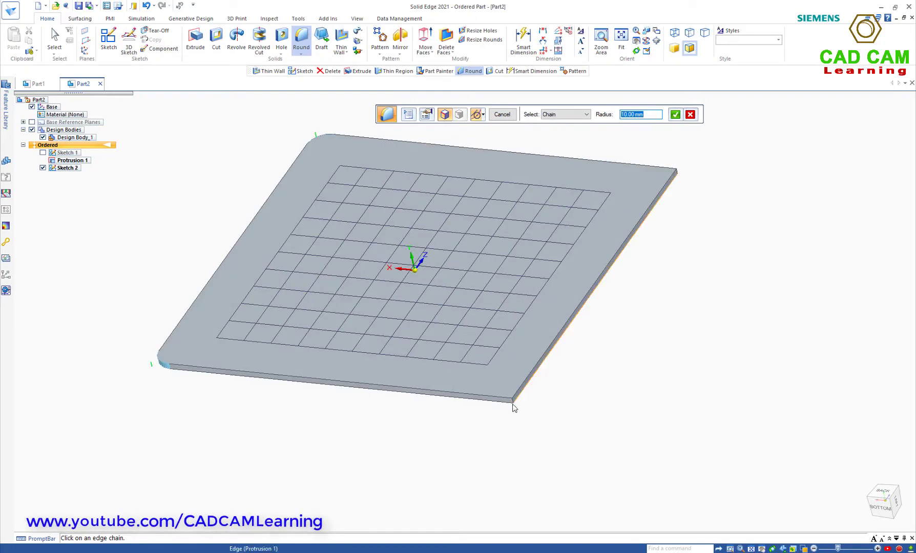
{"action": "middle_click_drag", "start_coordinate": [603, 395], "coordinate": [672, 169]}
{"action": "left_click", "coordinate": [674, 339]}
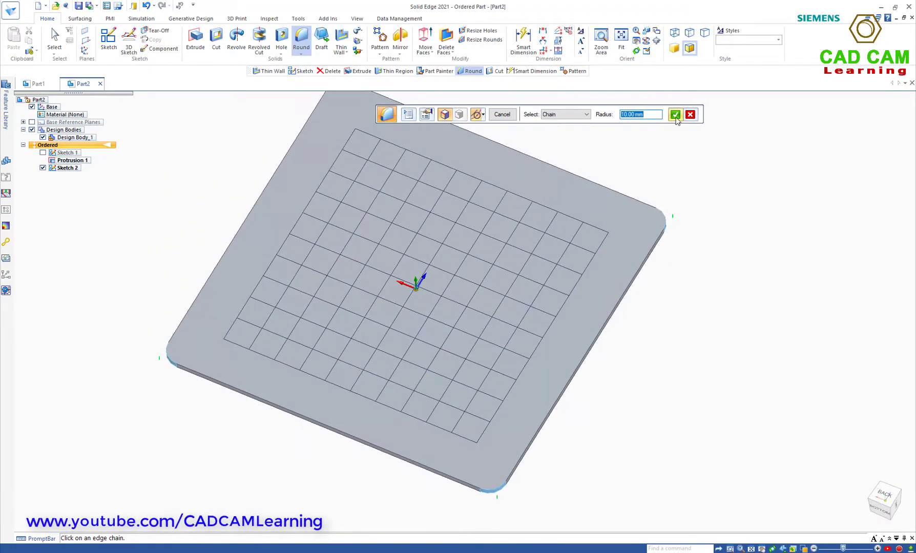
{"action": "left_click", "coordinate": [675, 114]}
{"action": "left_click", "coordinate": [501, 114]}
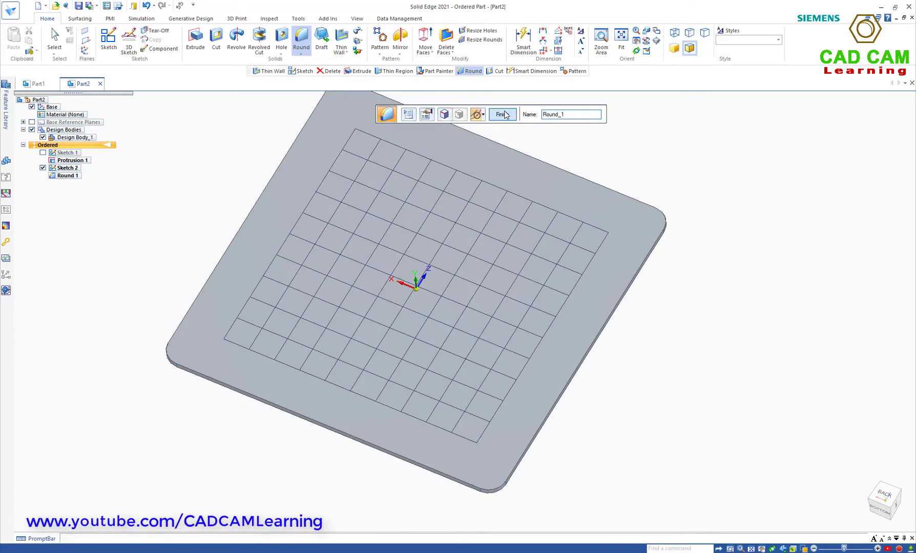
{"action": "key", "text": "Escape"}
Start a Vent feature with the 150 mm square as its boundary and move the vent options clear of the plate.
{"action": "middle_click_drag", "start_coordinate": [664, 160], "coordinate": [681, 148]}
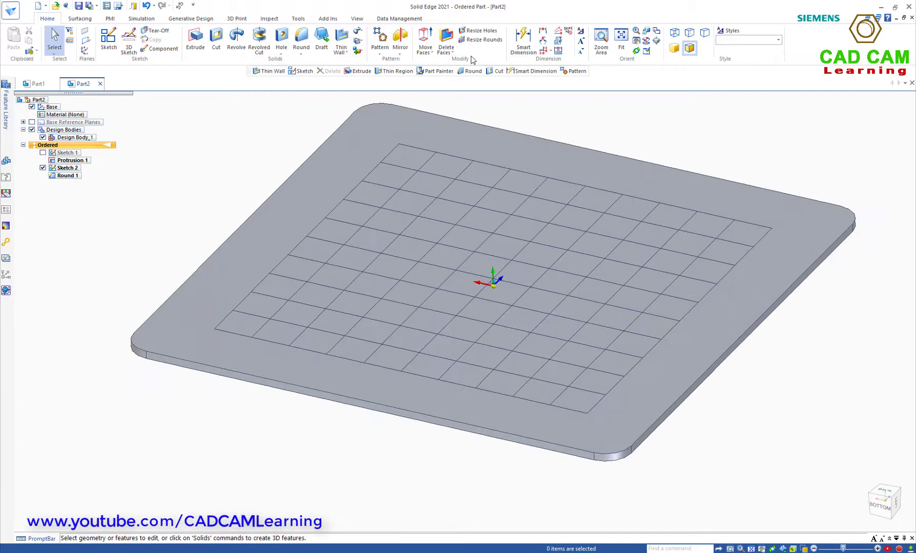
{"action": "left_click", "coordinate": [340, 53]}
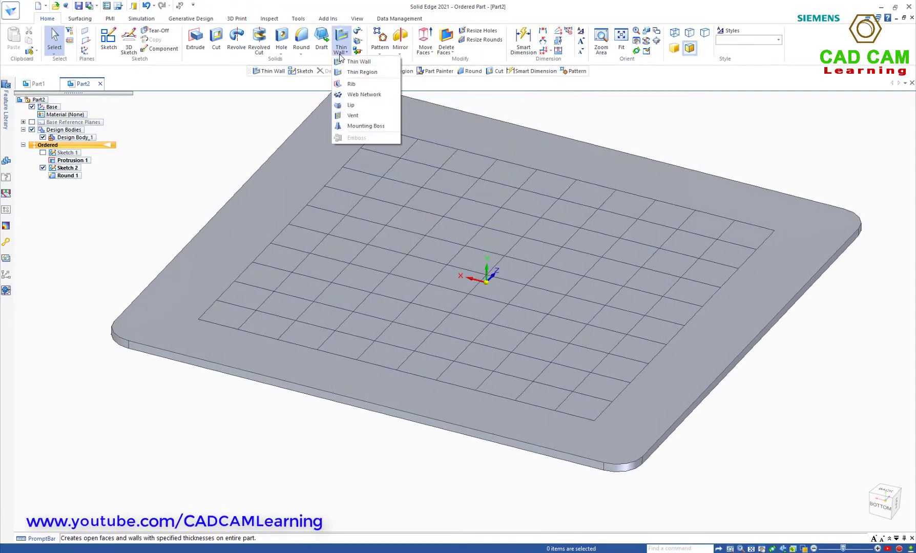
{"action": "left_click", "coordinate": [348, 115]}
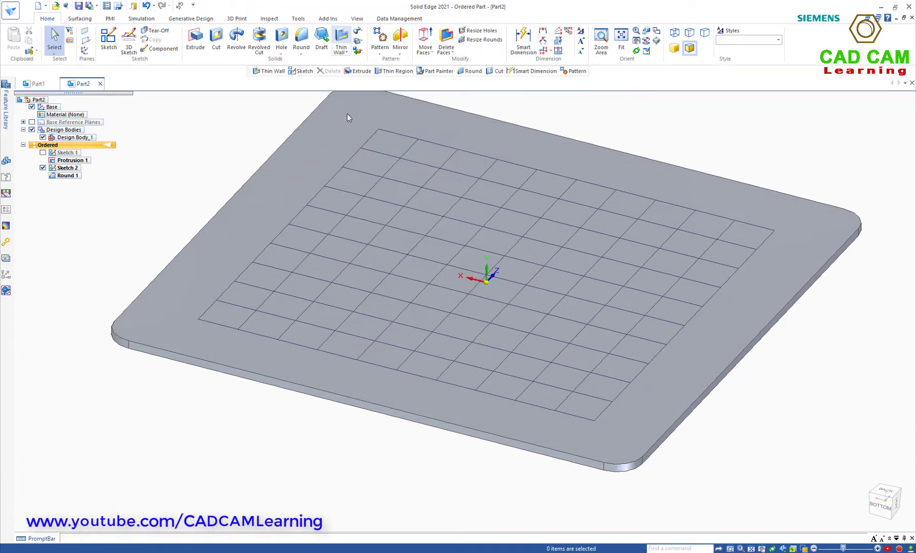
{"action": "left_click", "coordinate": [510, 162]}
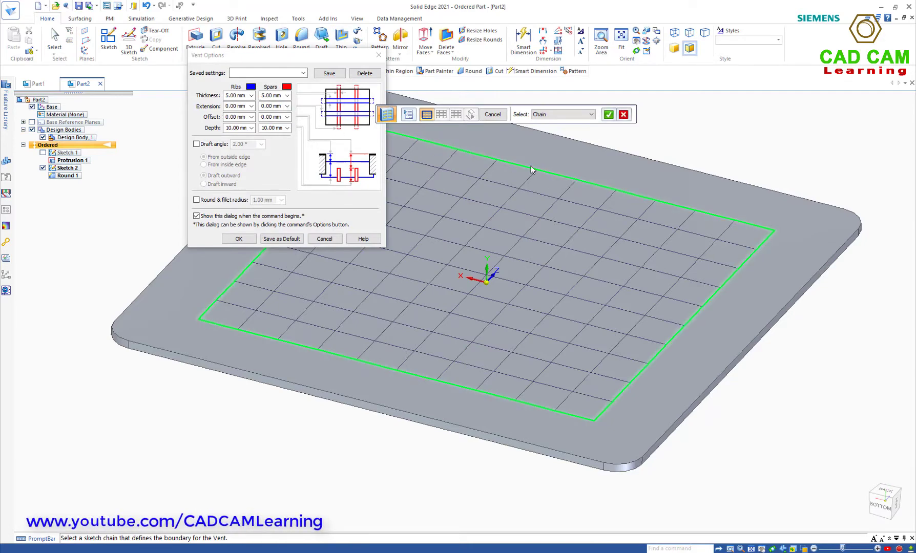
{"action": "left_click", "coordinate": [609, 114]}
{"action": "left_click", "coordinate": [413, 121]}
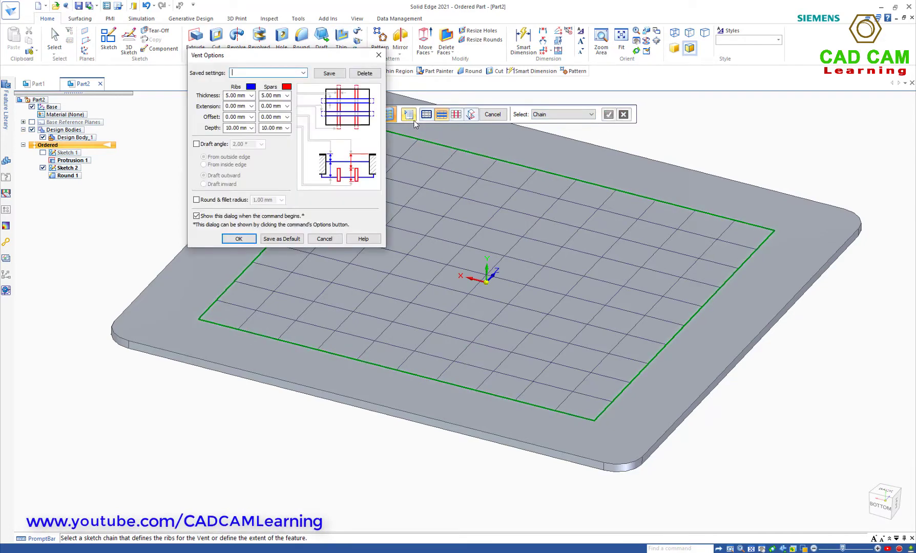
{"action": "left_click_drag", "start_coordinate": [337, 58], "coordinate": [172, 85]}
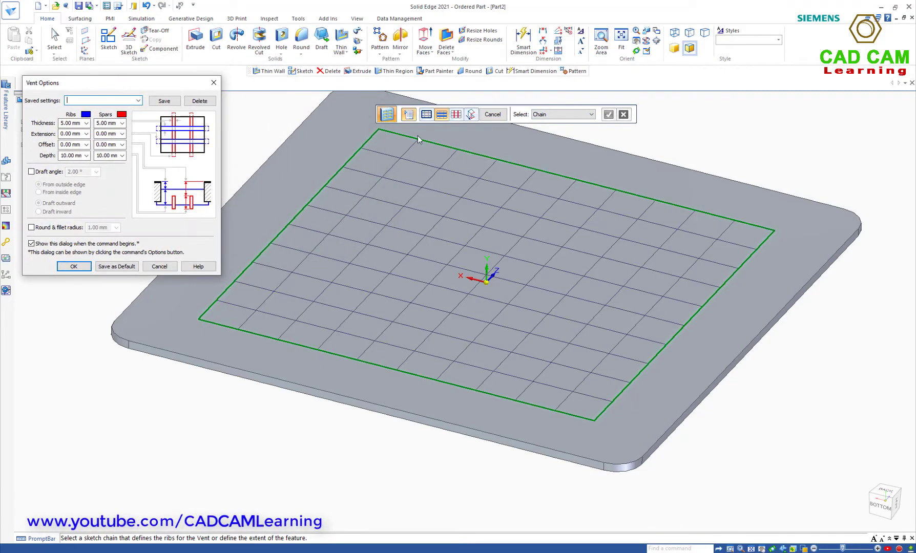
Define the vent's ribs from the nine grid lines running along the X direction inside the square.
{"action": "left_click", "coordinate": [497, 184]}
{"action": "left_click", "coordinate": [476, 202]}
{"action": "left_click", "coordinate": [460, 220]}
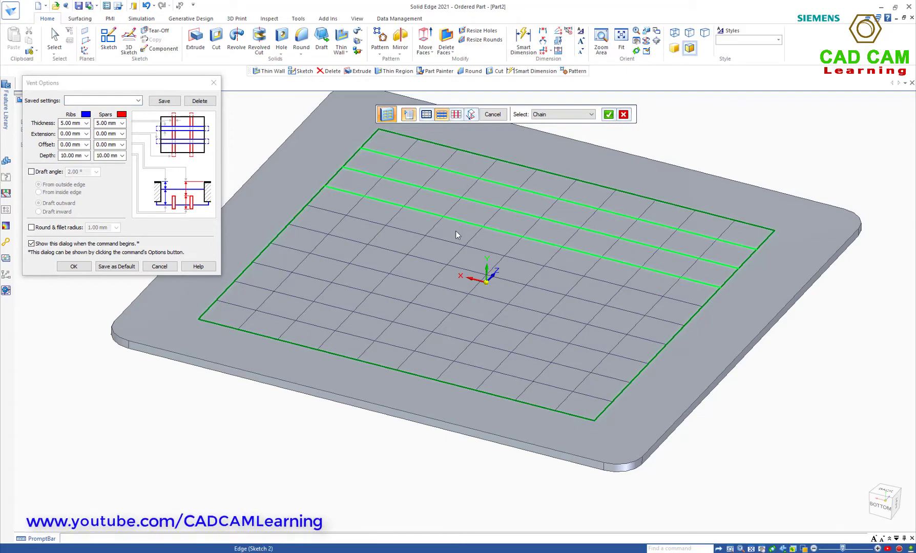
{"action": "left_click", "coordinate": [447, 242]}
{"action": "left_click", "coordinate": [428, 260]}
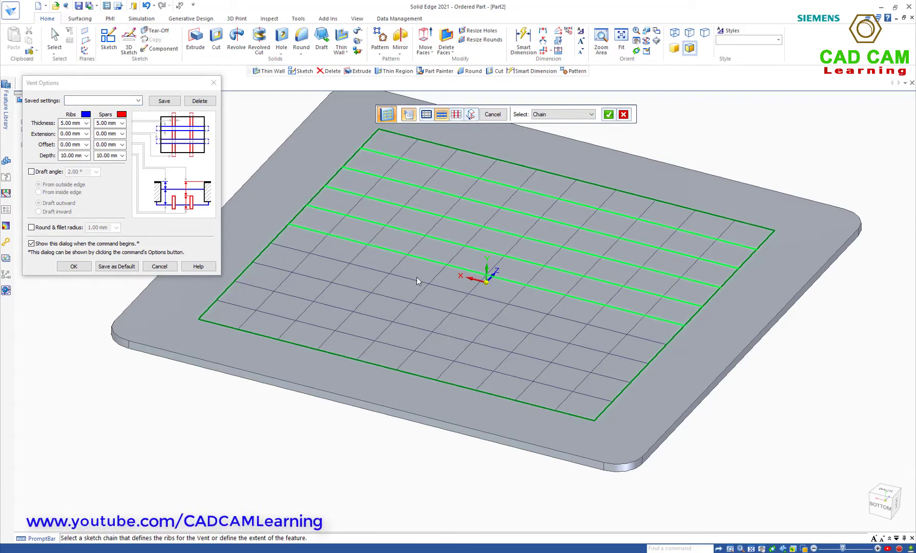
{"action": "left_click", "coordinate": [414, 279]}
{"action": "left_click", "coordinate": [400, 301]}
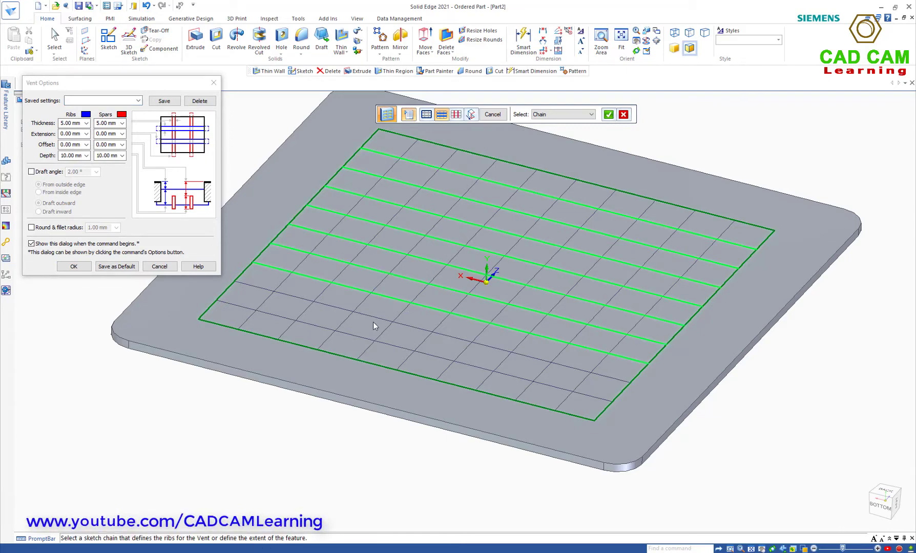
{"action": "left_click", "coordinate": [377, 319]}
{"action": "left_click", "coordinate": [358, 337]}
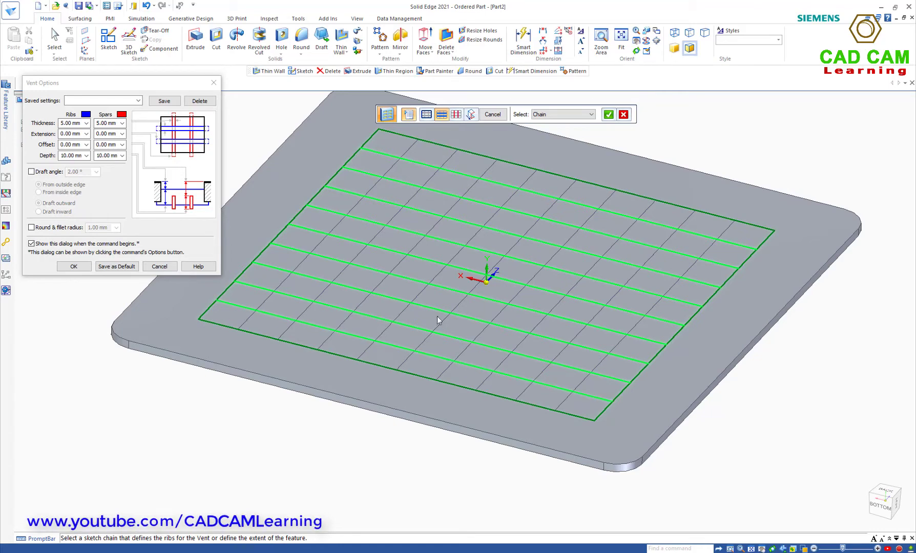
{"action": "left_click", "coordinate": [608, 114]}
Define the vent's spars from the nine grid lines crossing the ribs inside the square.
{"action": "left_click", "coordinate": [407, 150]}
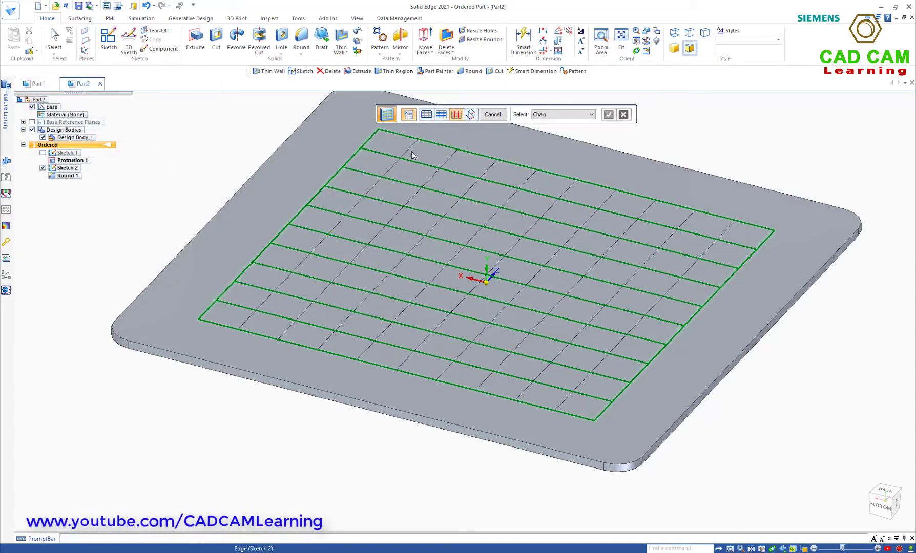
{"action": "left_click", "coordinate": [448, 159]}
{"action": "left_click", "coordinate": [487, 167]}
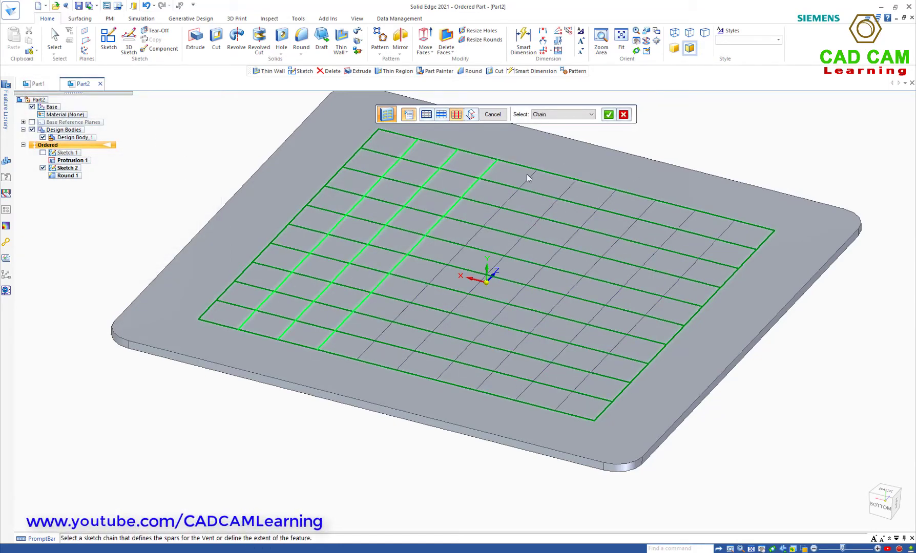
{"action": "left_click", "coordinate": [536, 176]}
{"action": "left_click", "coordinate": [570, 188]}
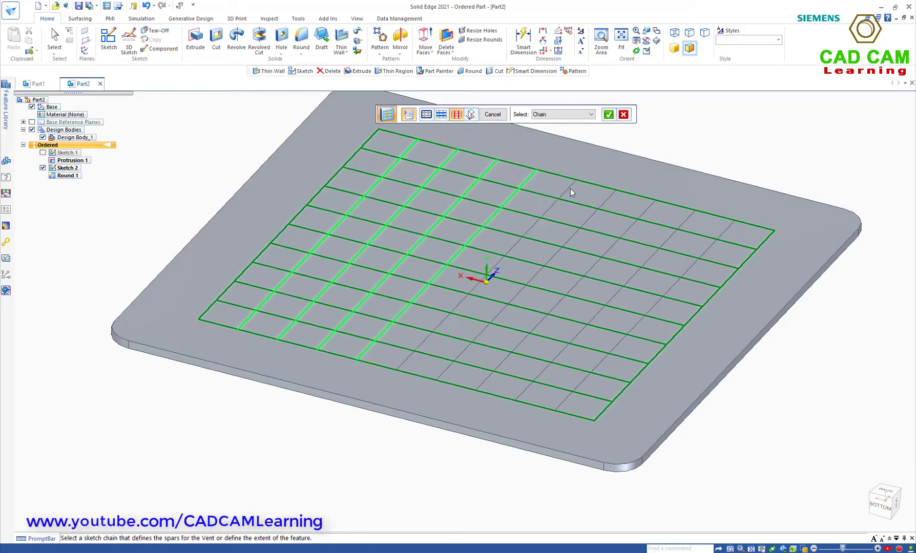
{"action": "left_click", "coordinate": [607, 201]}
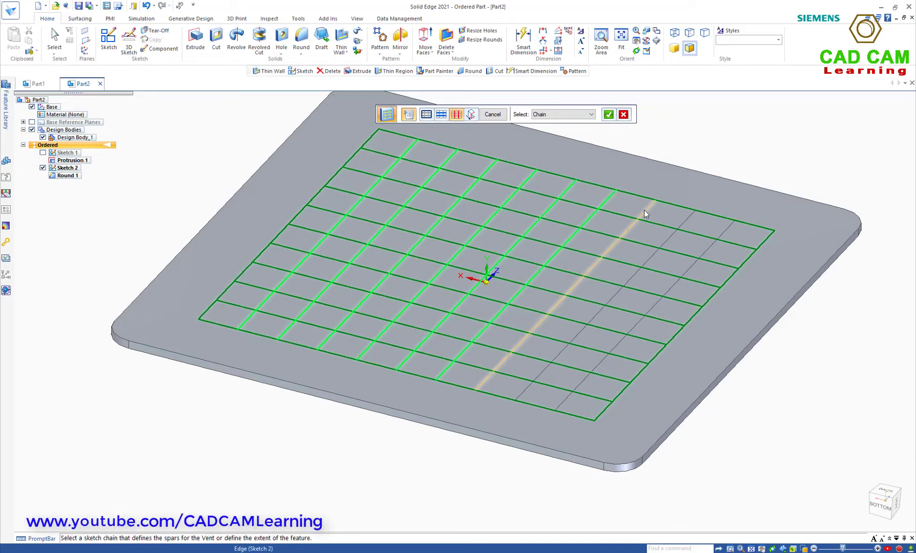
{"action": "left_click", "coordinate": [644, 209]}
{"action": "left_click", "coordinate": [681, 223]}
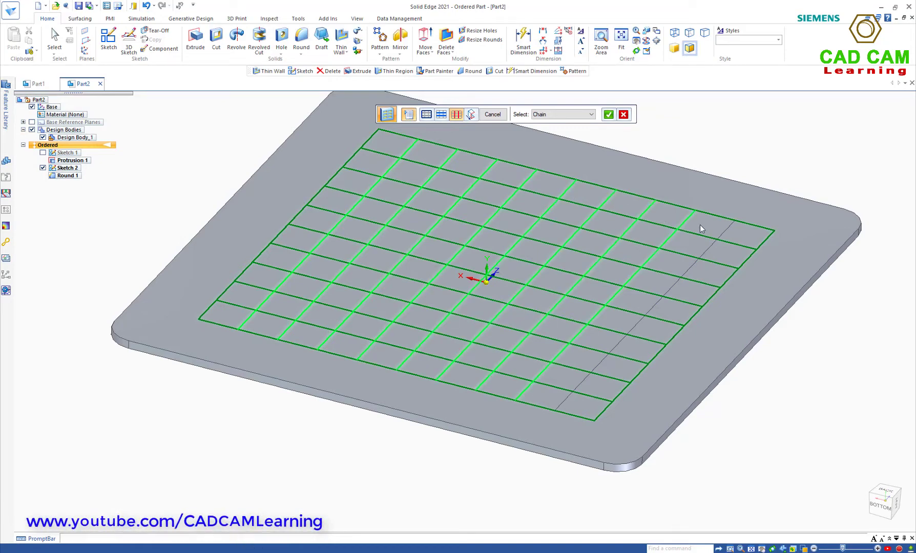
{"action": "left_click", "coordinate": [729, 233]}
{"action": "left_click", "coordinate": [608, 115]}
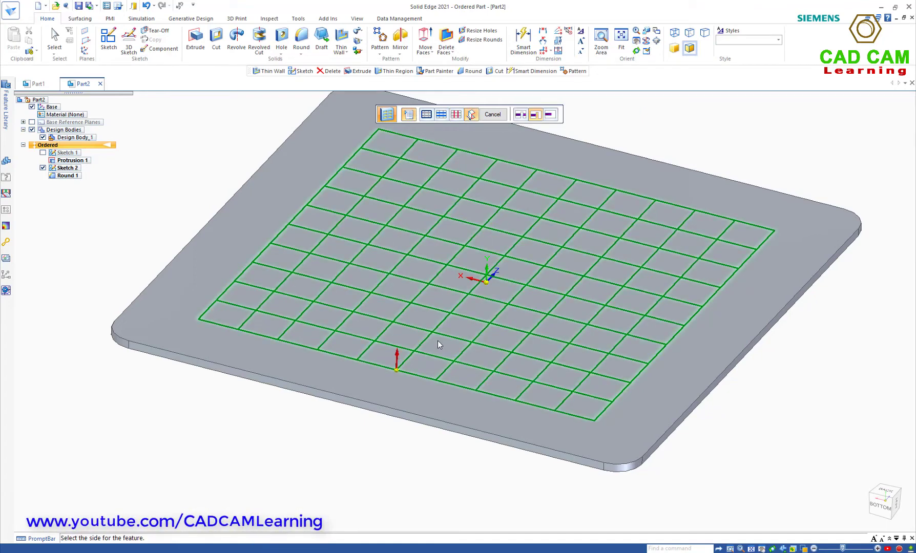
Direct the vent into the plate, set the rib and spar depths to 3 mm, and finish the feature.
{"action": "left_click", "coordinate": [409, 436]}
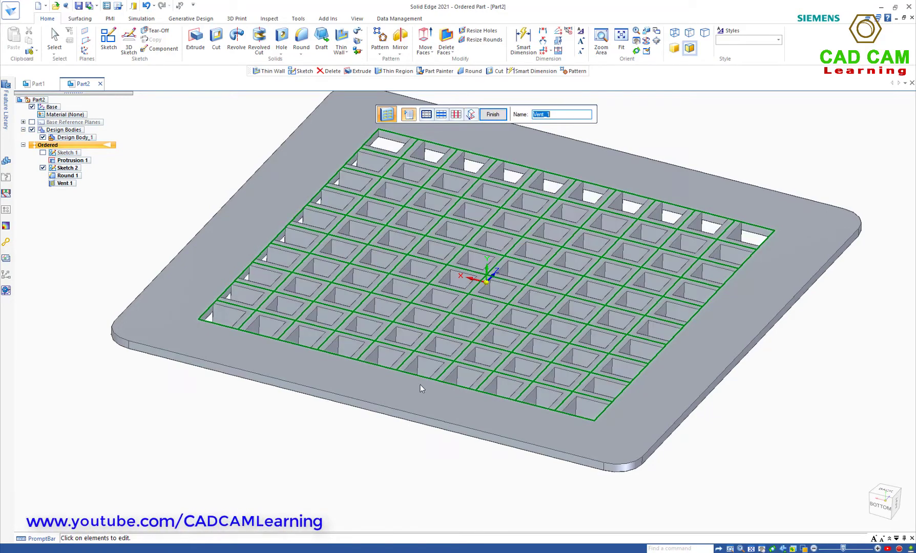
{"action": "left_click", "coordinate": [409, 116]}
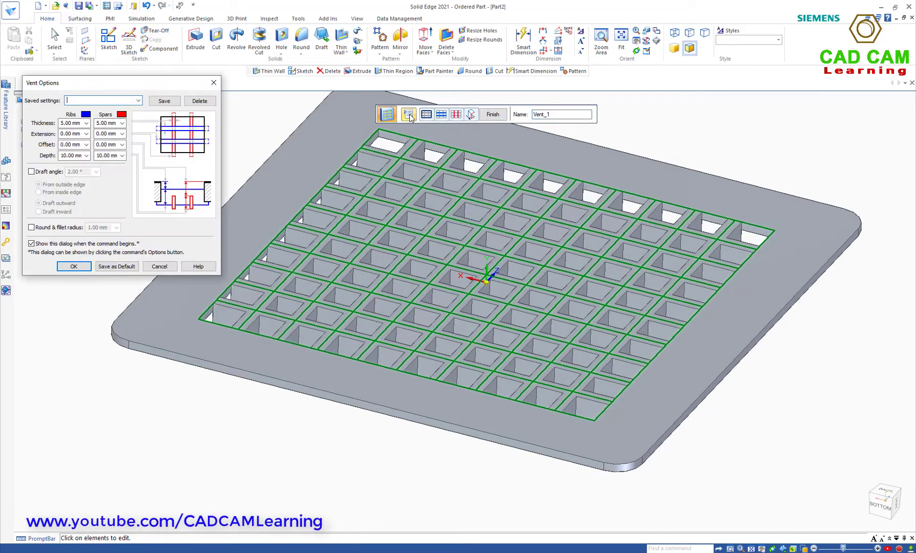
{"action": "double_click", "coordinate": [74, 156]}
{"action": "type", "text": "3"}
{"action": "double_click", "coordinate": [112, 156]}
{"action": "left_click", "coordinate": [74, 267]}
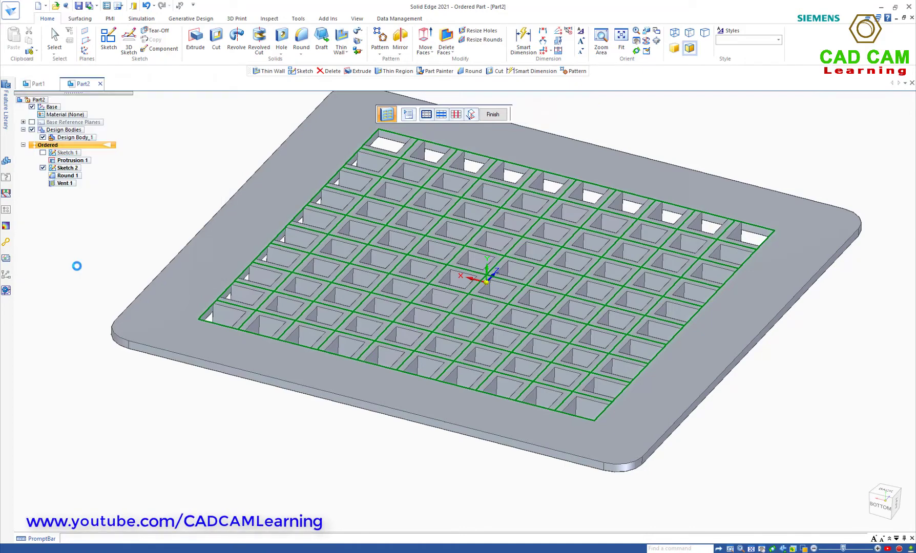
{"action": "left_click", "coordinate": [491, 117]}
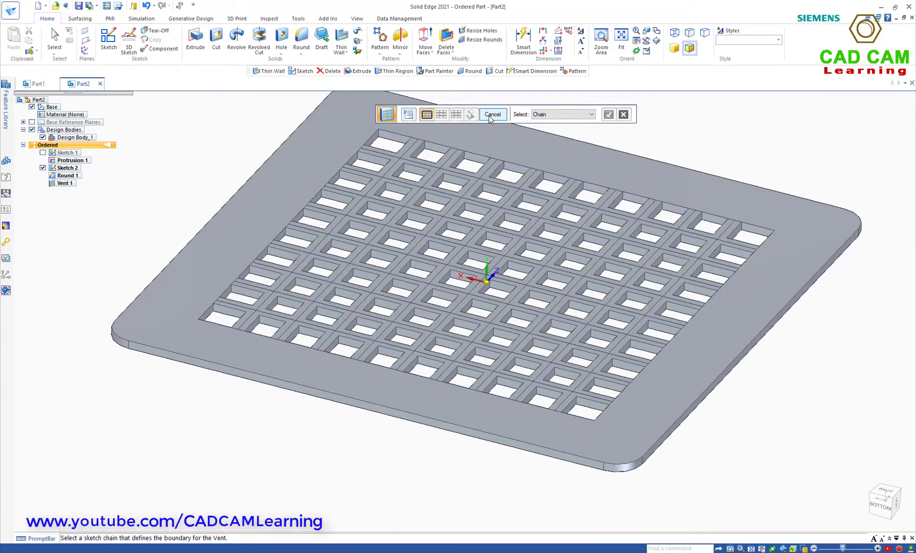
Edit the finished grid vent's options, setting the rib and spar depths to 1.5 mm and the spar offset to 1.5 mm.
{"action": "left_click", "coordinate": [491, 115]}
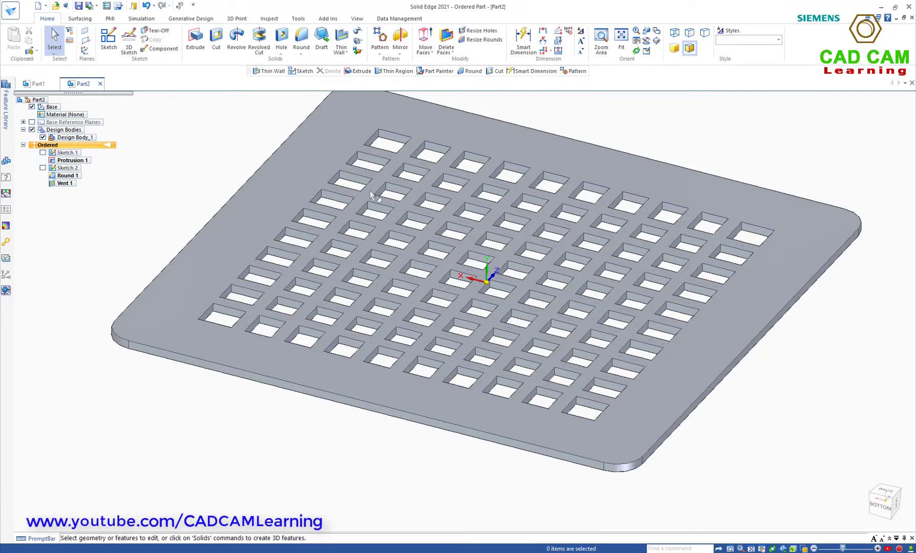
{"action": "left_click", "coordinate": [555, 264]}
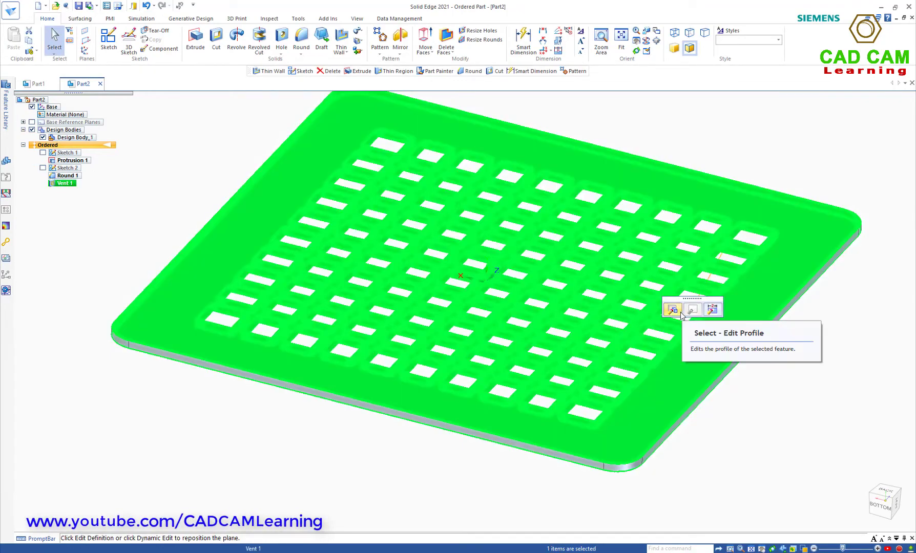
{"action": "left_click", "coordinate": [673, 310]}
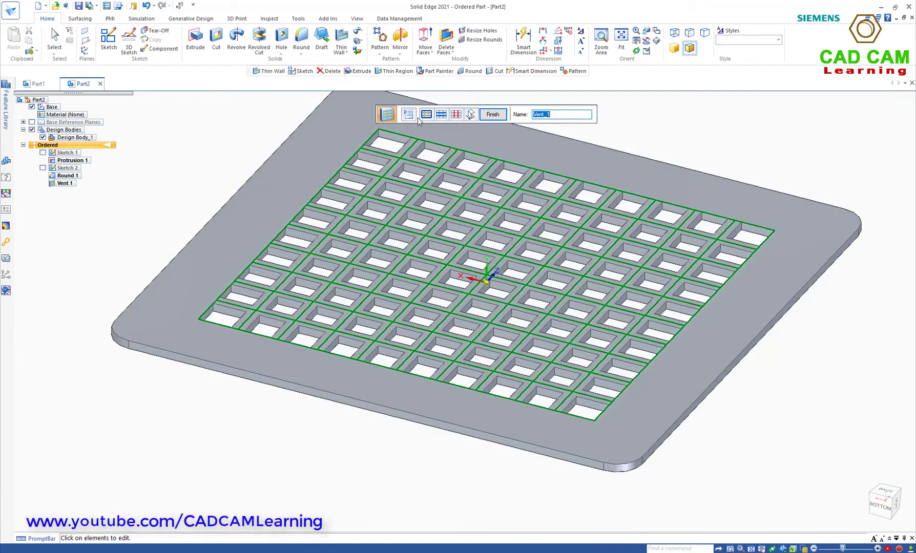
{"action": "left_click", "coordinate": [408, 114]}
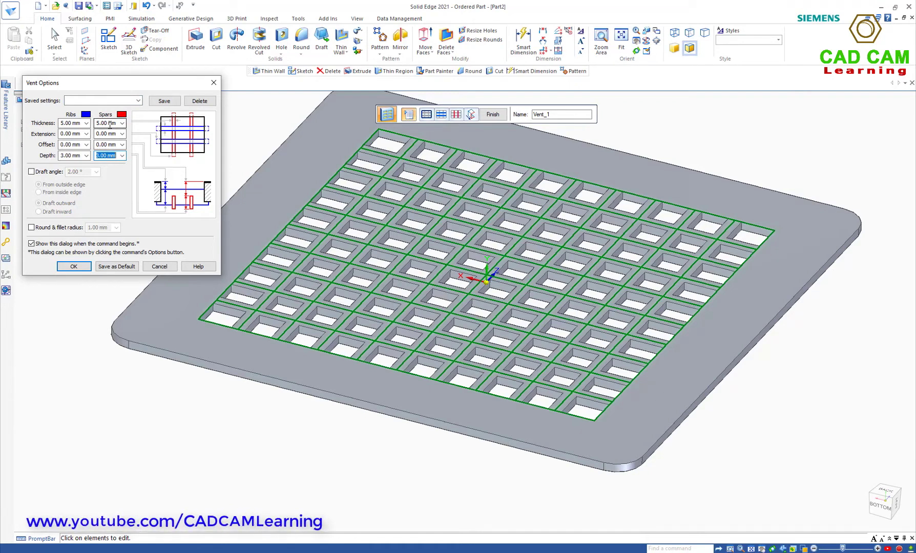
{"action": "type", "text": "1.5"}
{"action": "left_click", "coordinate": [73, 156]}
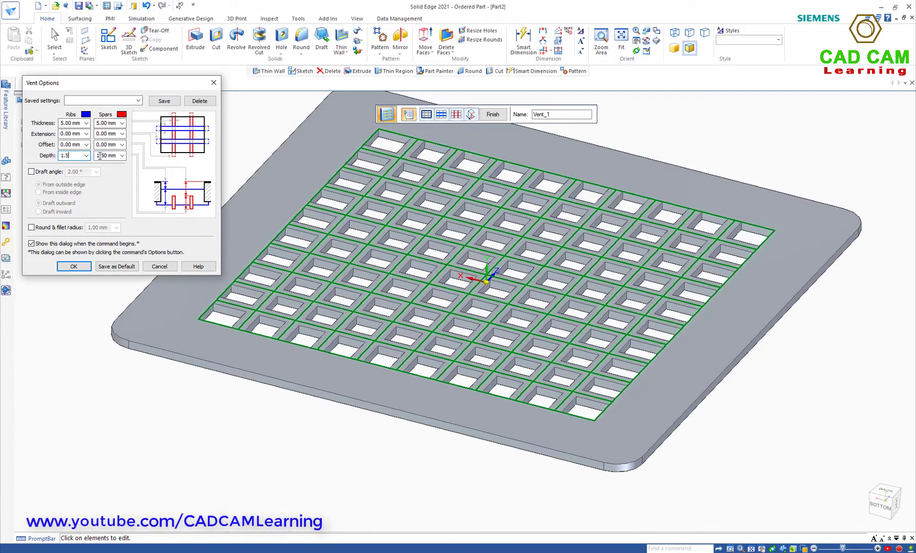
{"action": "left_click", "coordinate": [112, 145]}
{"action": "type", "text": "1.5"}
{"action": "left_click", "coordinate": [73, 266]}
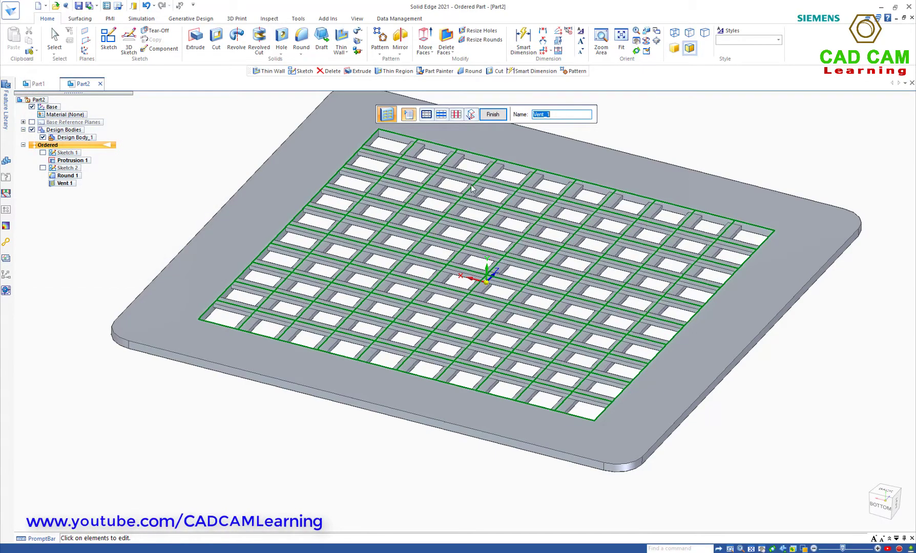